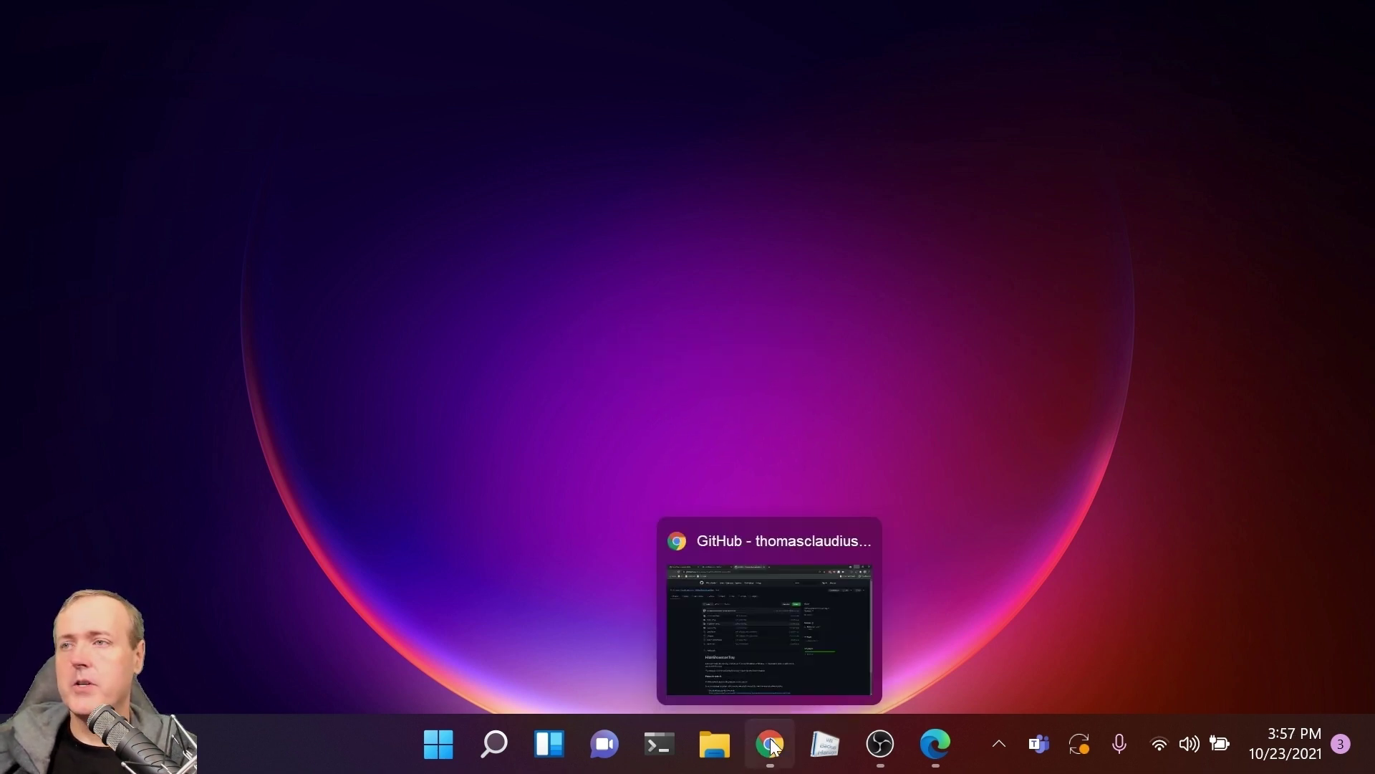
Download HideShowIconTray1.0.zip from the 'How to use it' section of the GitHub readme in Chrome
left_click(750, 756)
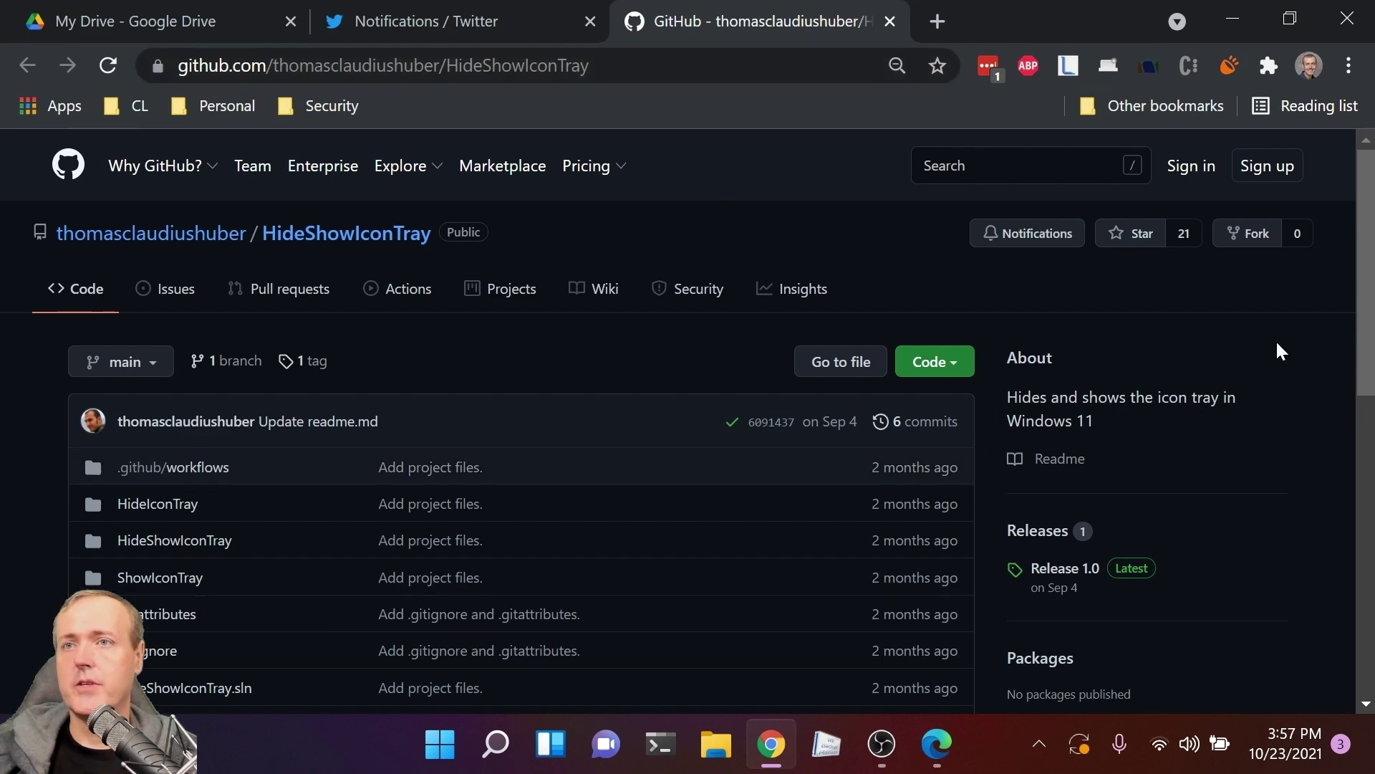
scroll(1281, 350, "down", 3)
scroll(1279, 348, "down", 5)
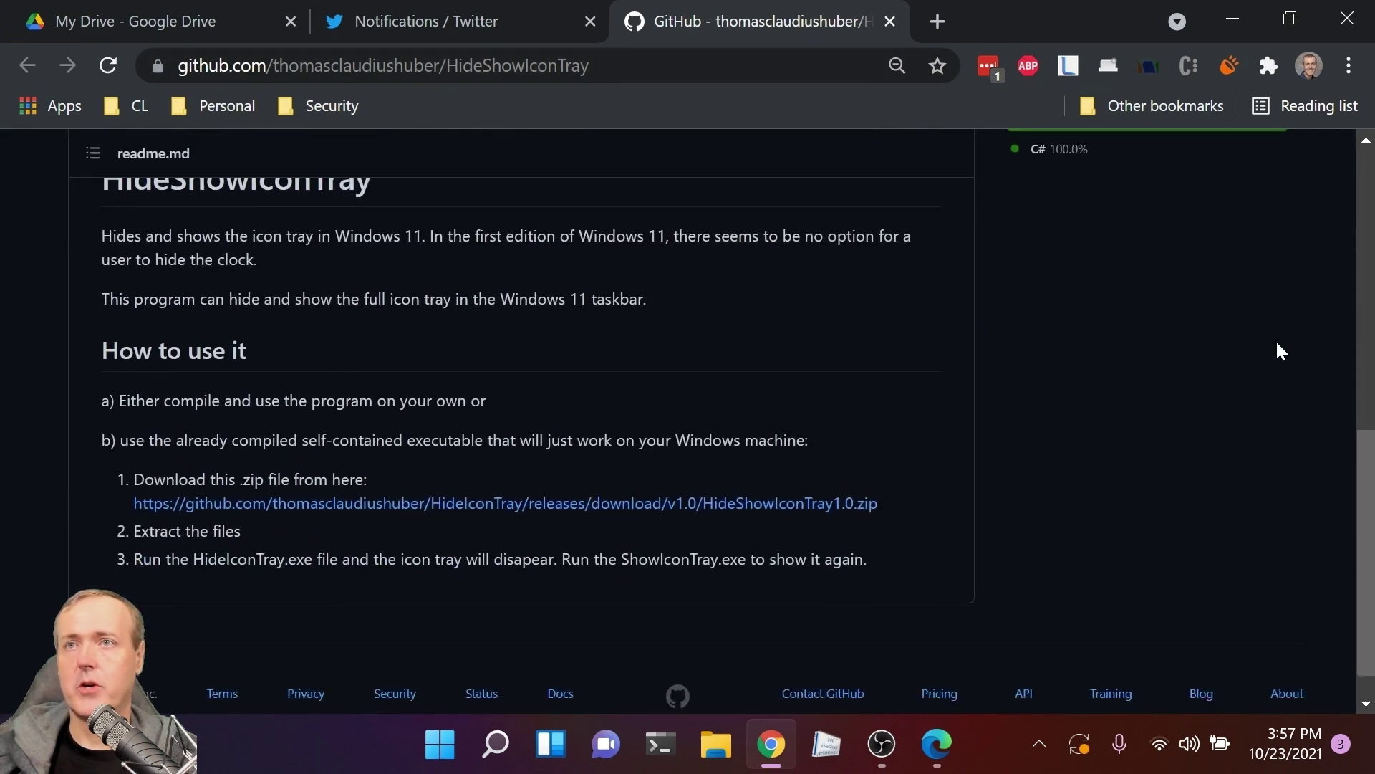
left_click(399, 505)
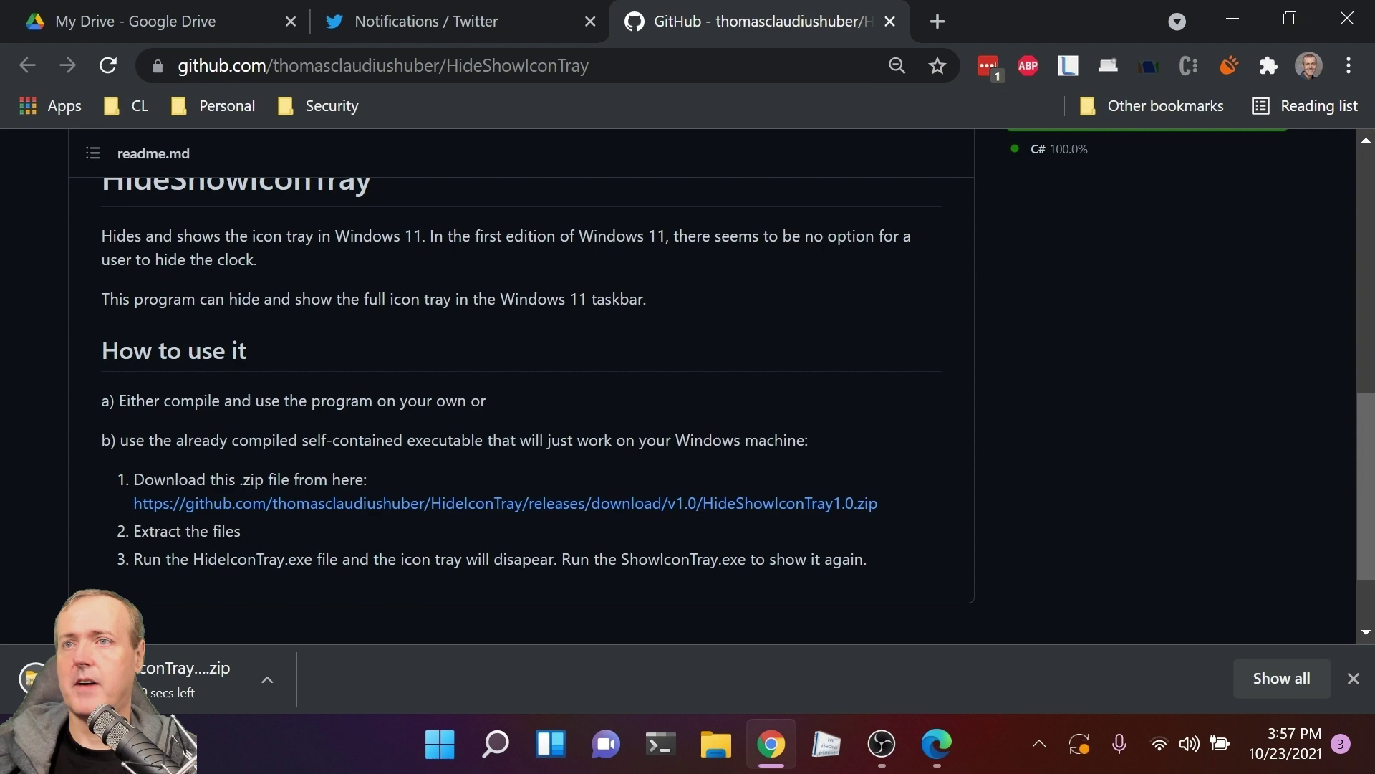
key("super+e")
Use Extract All on HideShowIconTray1.0.zip in Downloads to unpack HideIconTray.exe and ShowIconTray.exe
left_click(383, 264)
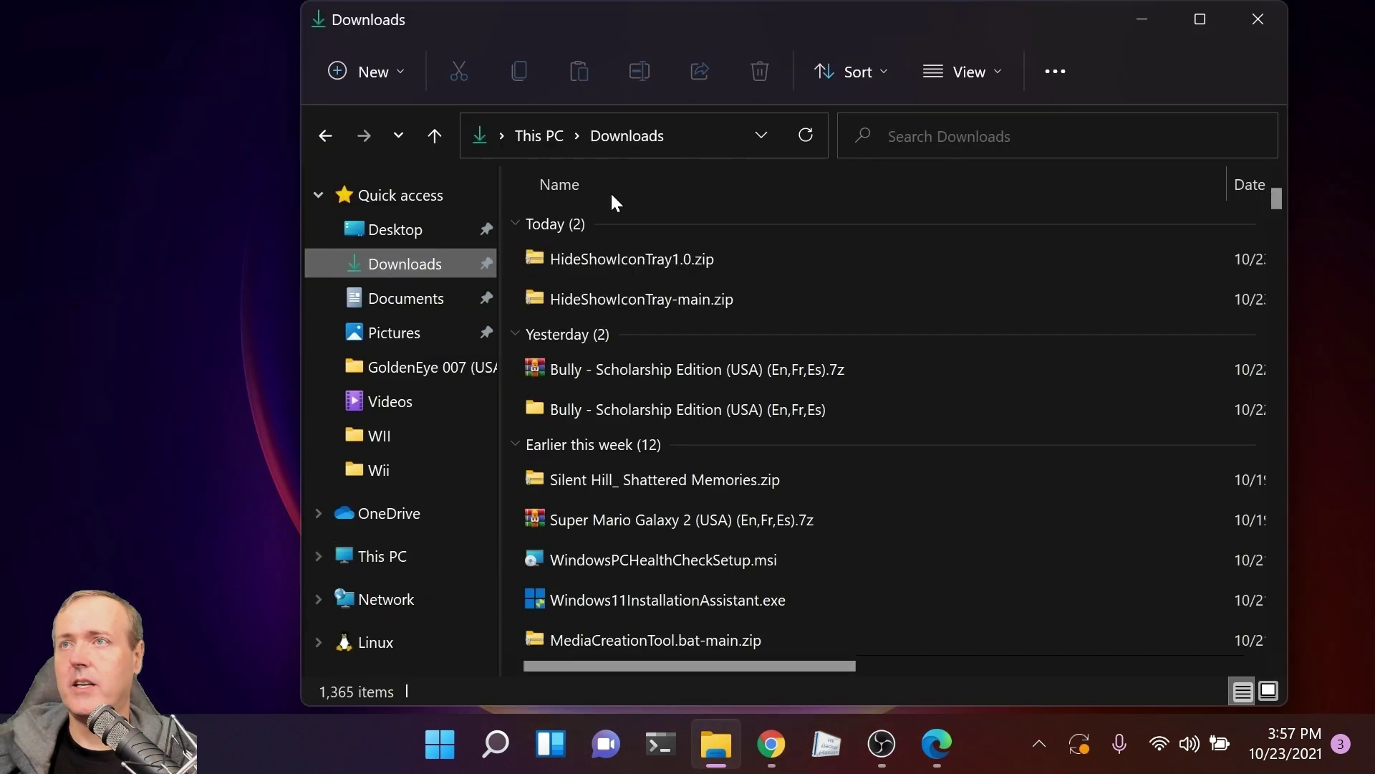
left_click(645, 259)
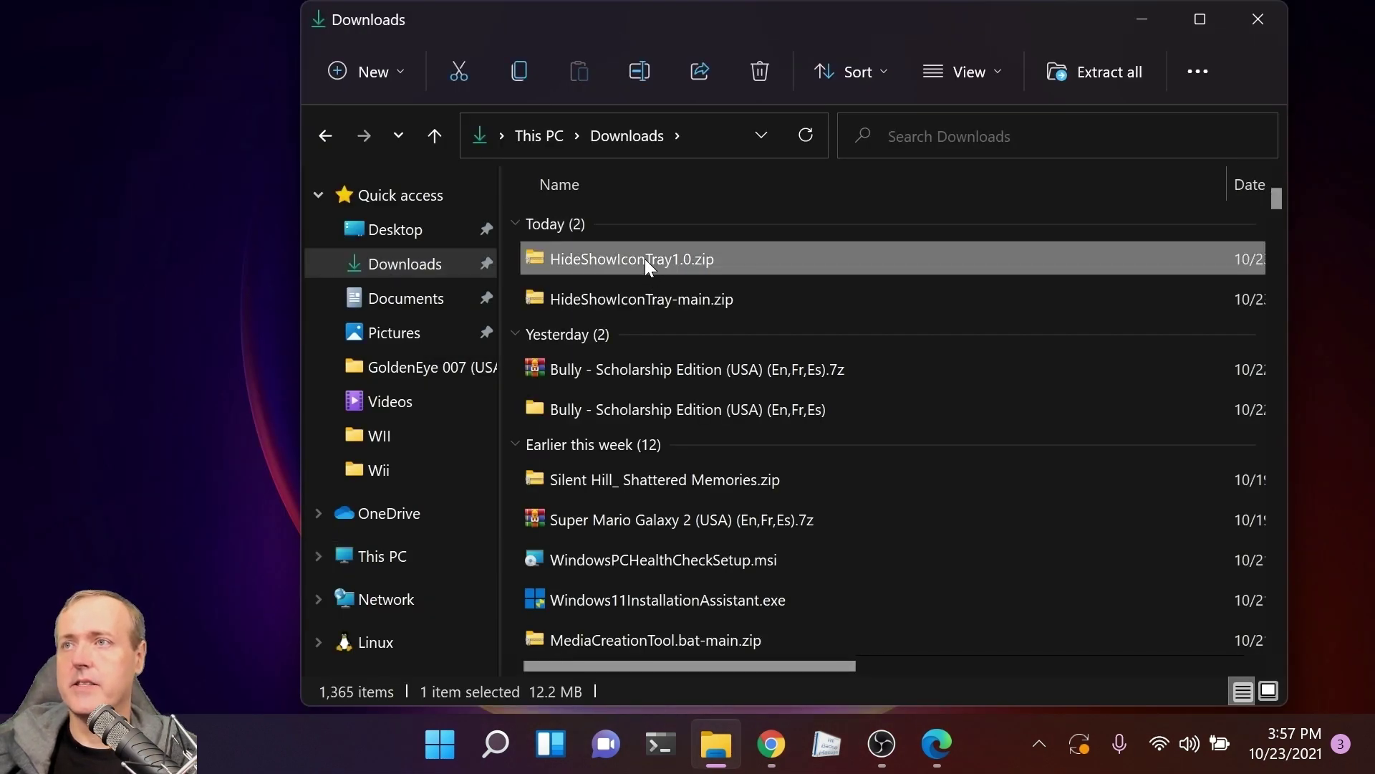
right_click(645, 259)
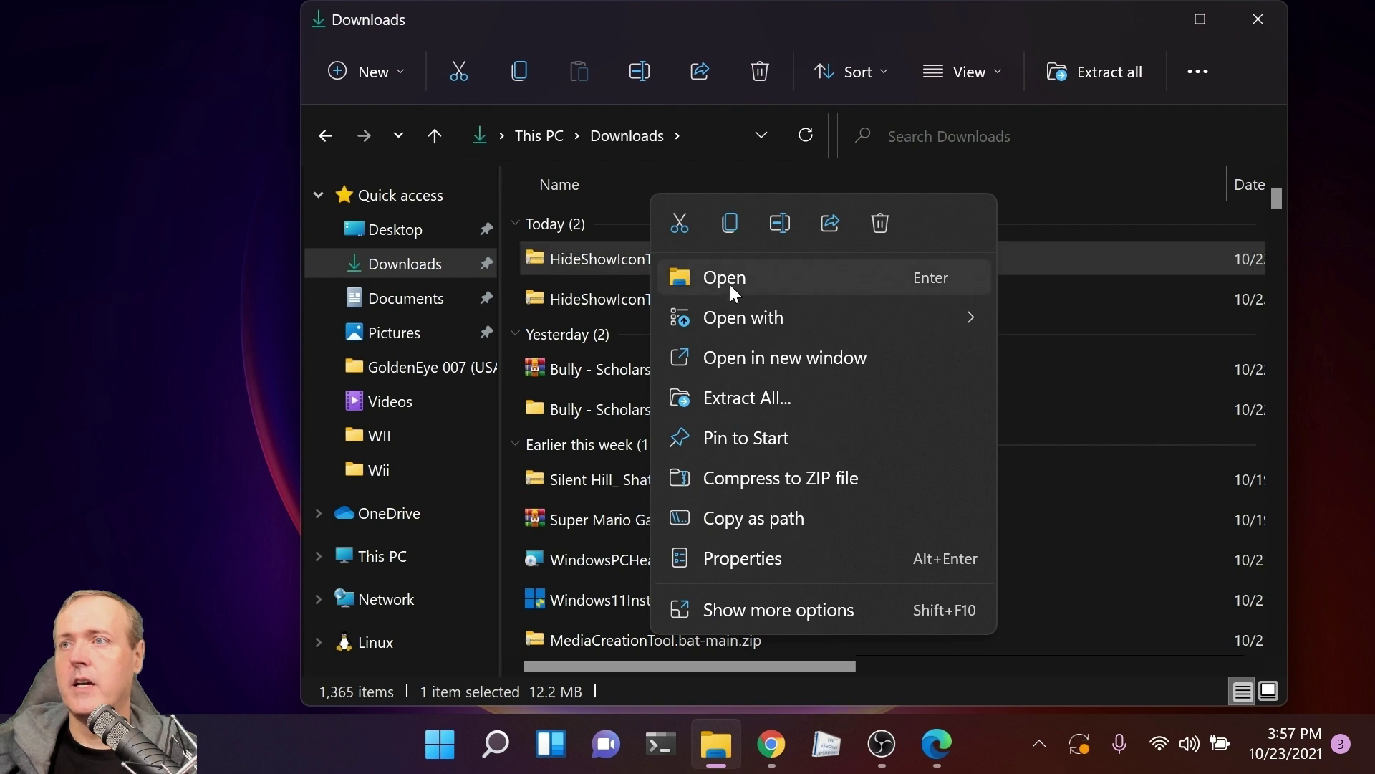
left_click(808, 392)
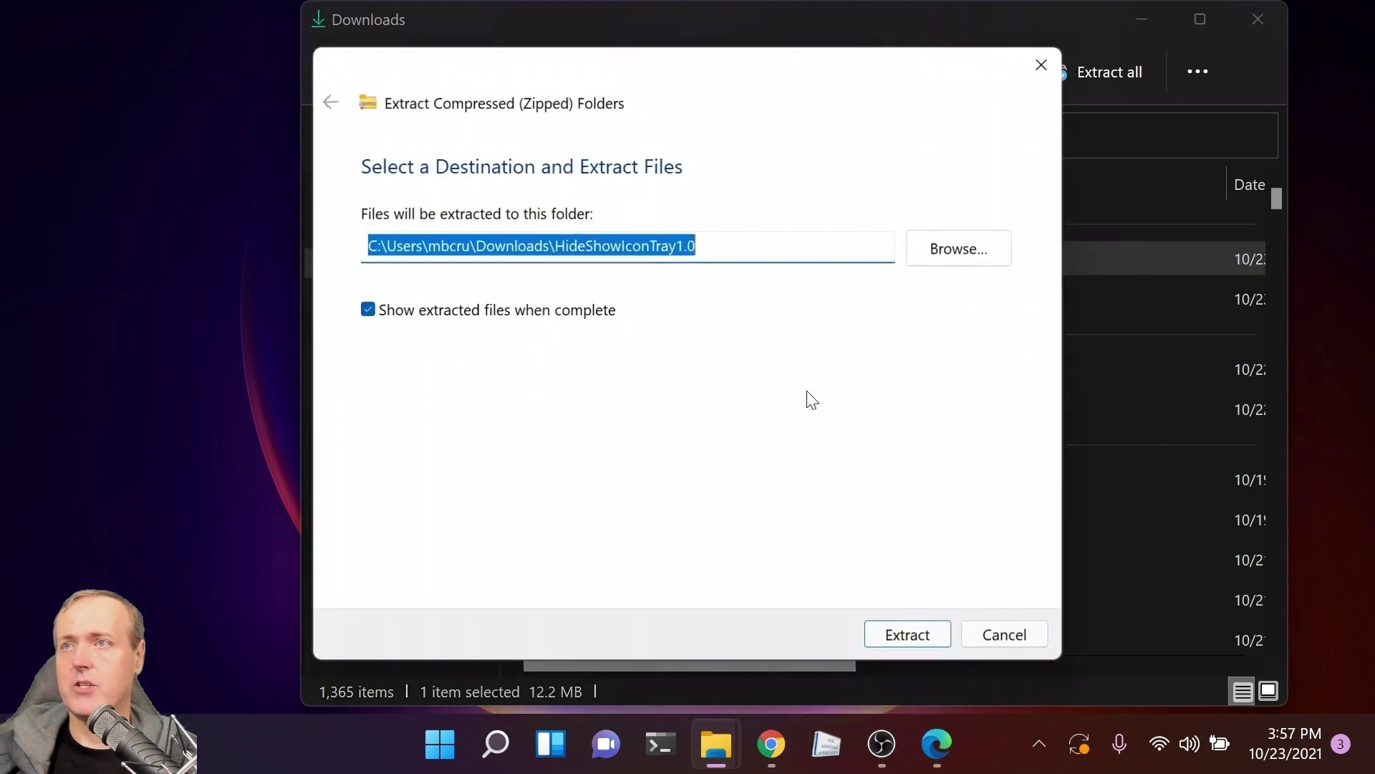
left_click(934, 626)
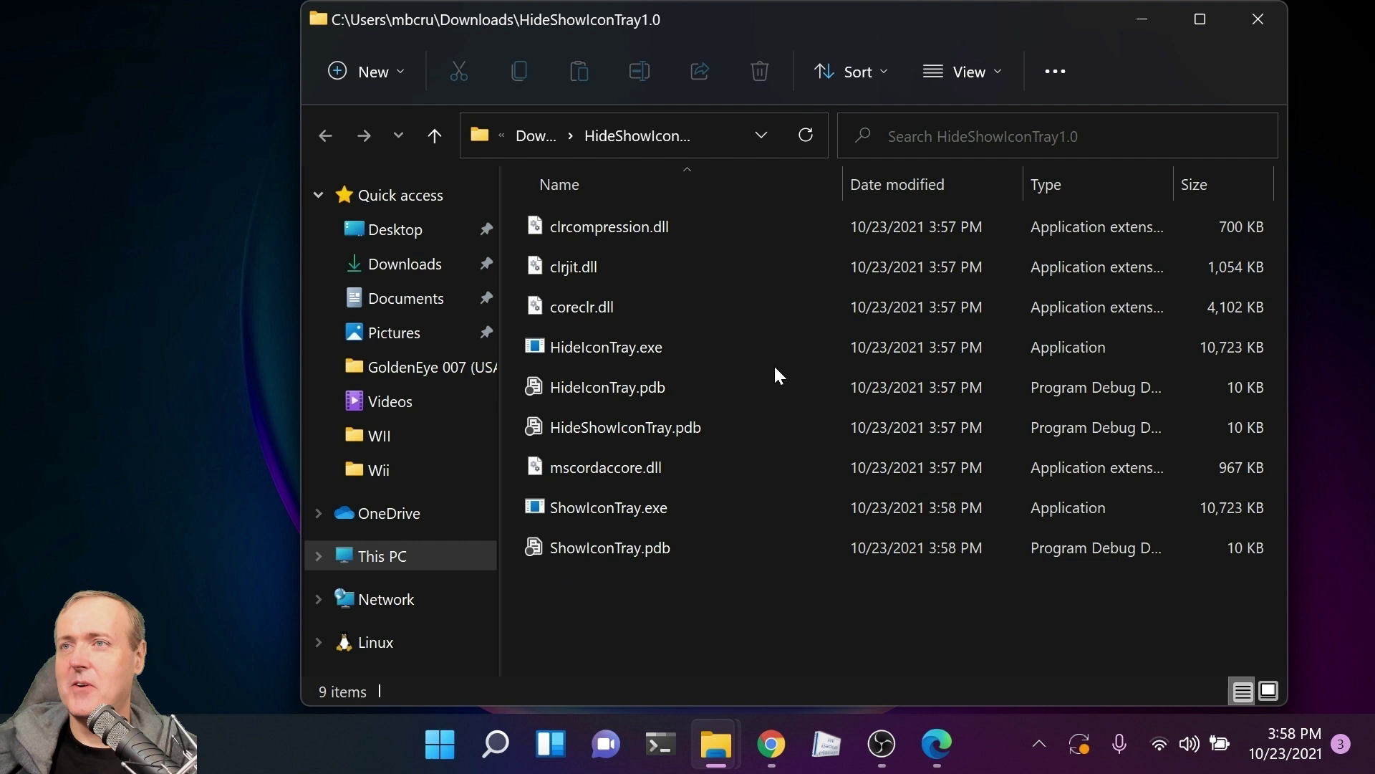
Run HideIconTray.exe, allowing it past the SmartScreen warning with More info and Run anyway
double_click(645, 354)
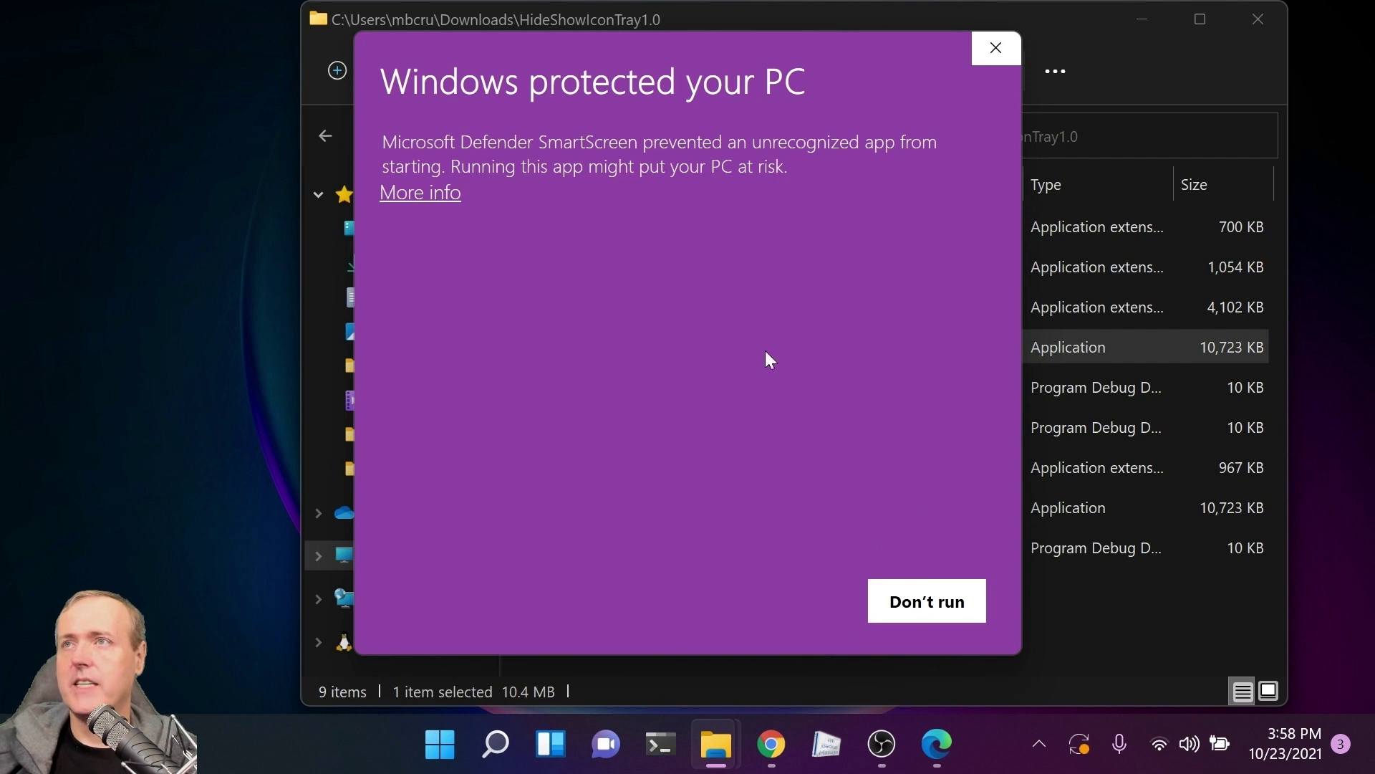
left_click(430, 200)
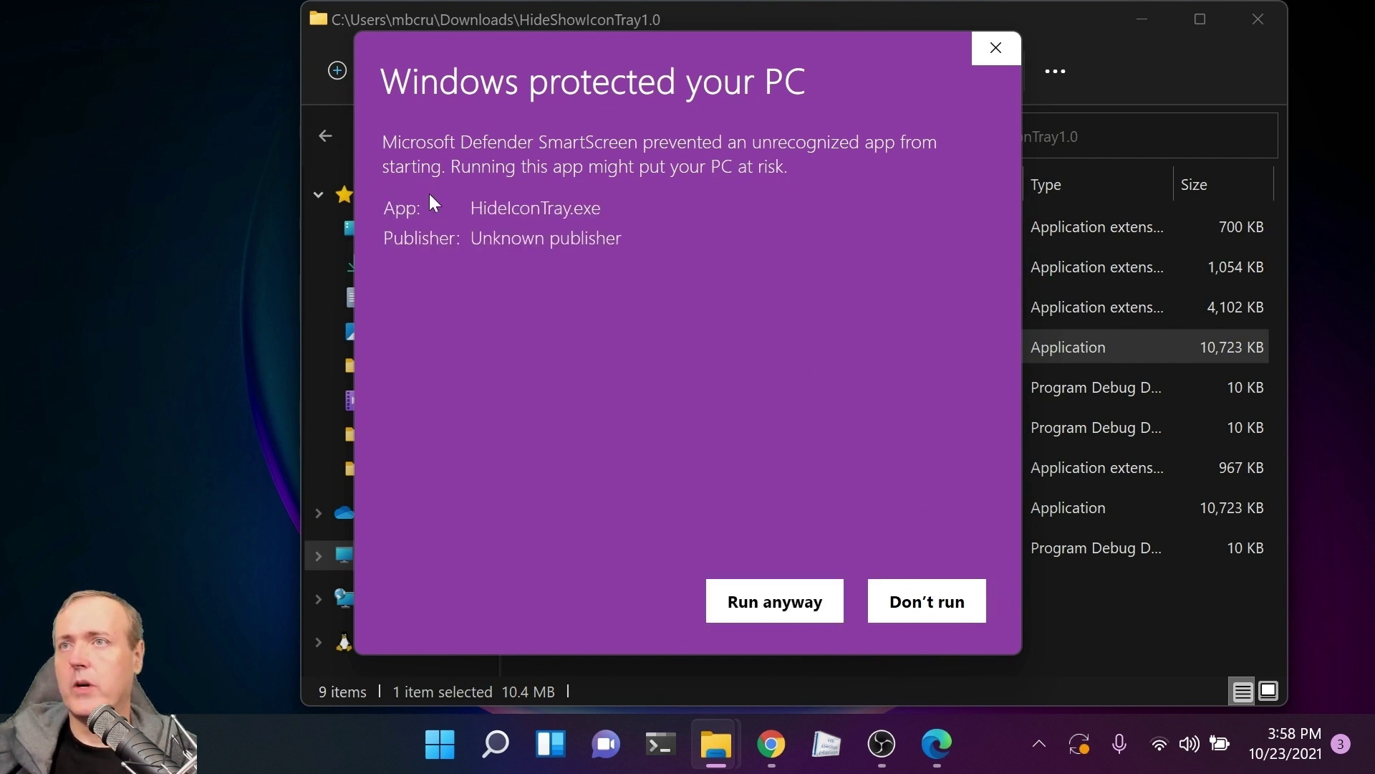
left_click(774, 603)
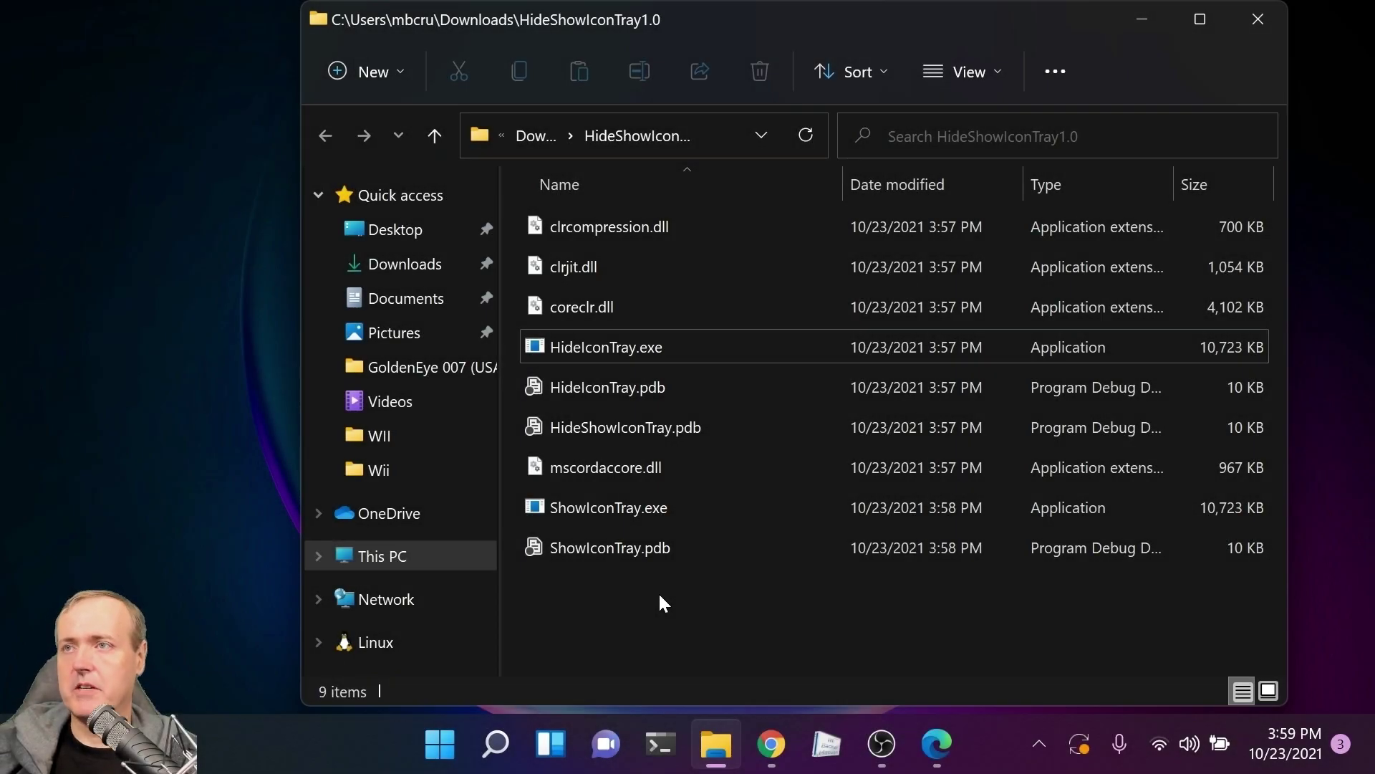
left_click(723, 136)
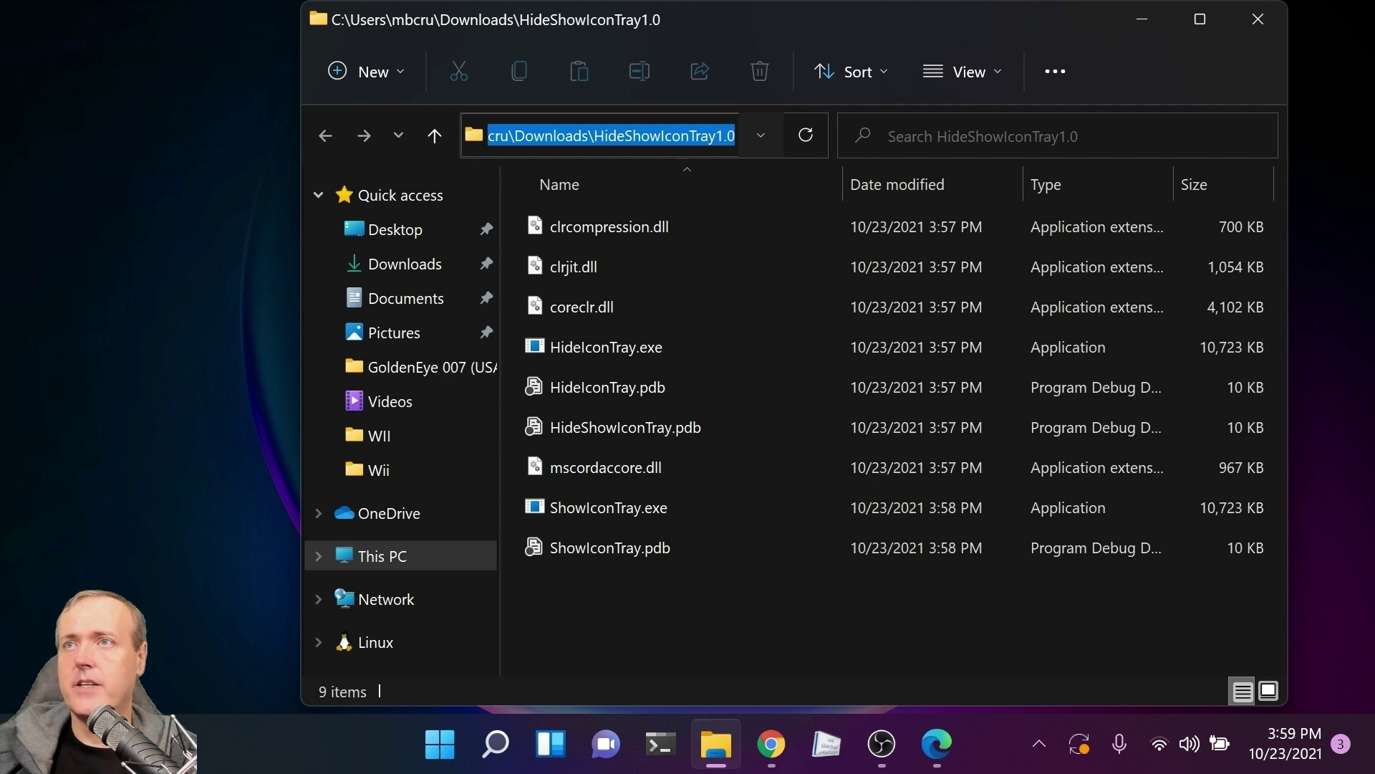
Open a Command Prompt in the folder with cmd and run HideIconTray.exe to hide the tray
type("cmd")
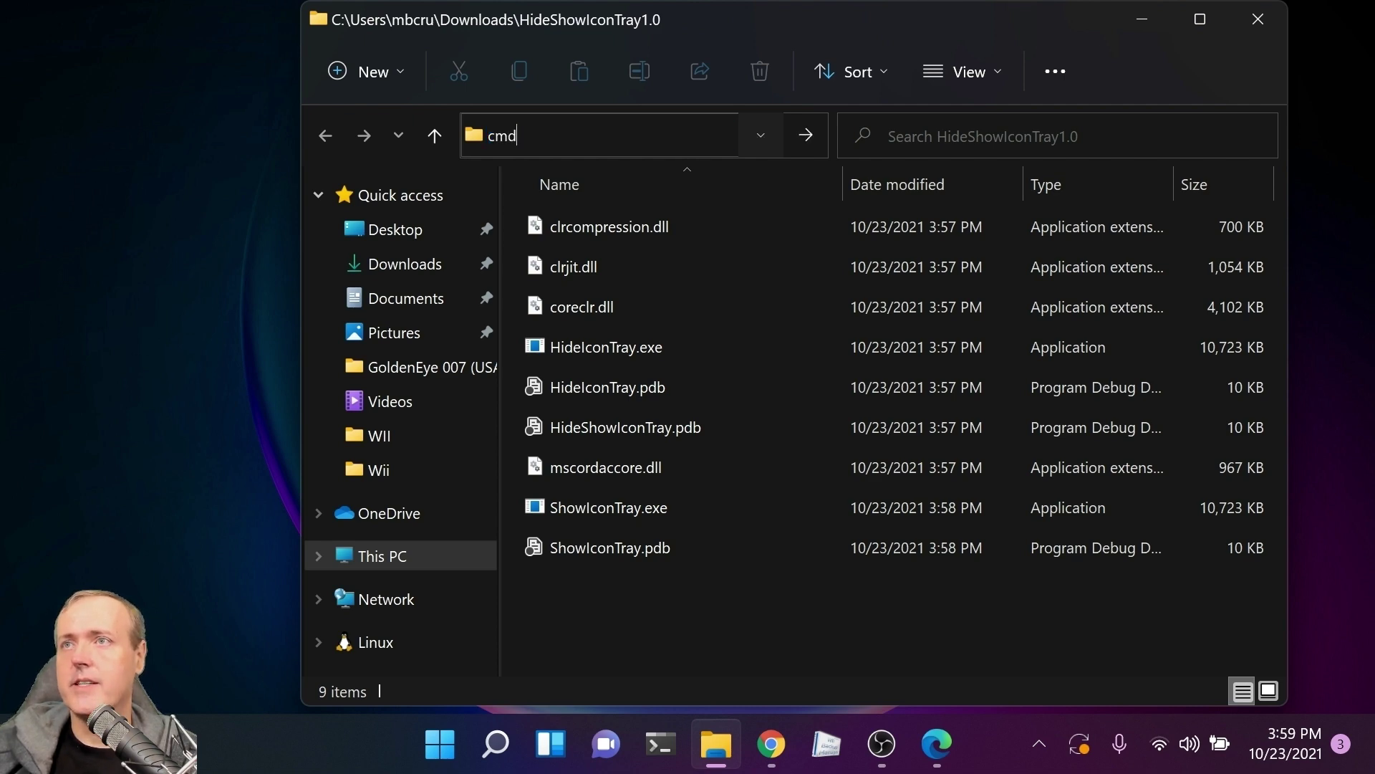
key("Return")
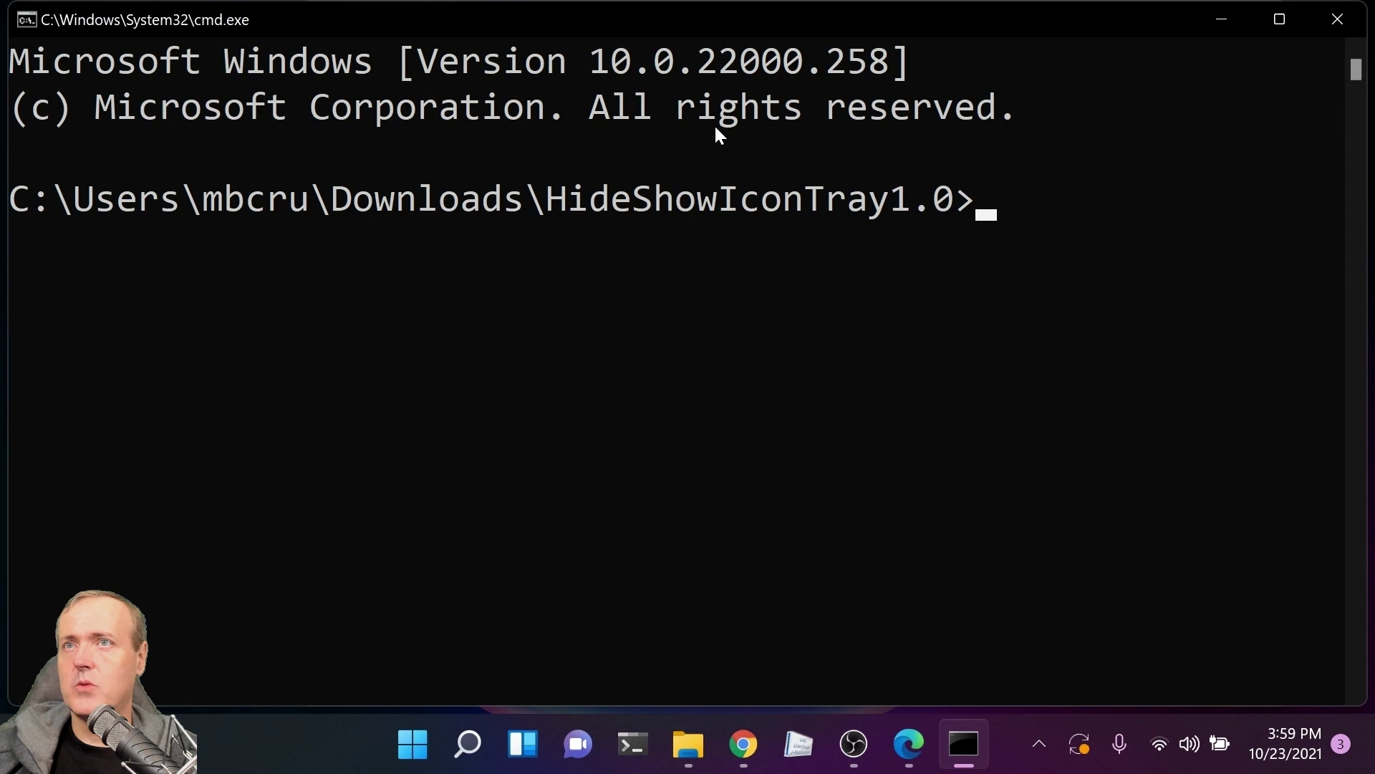
type("Hid")
key("Tab")
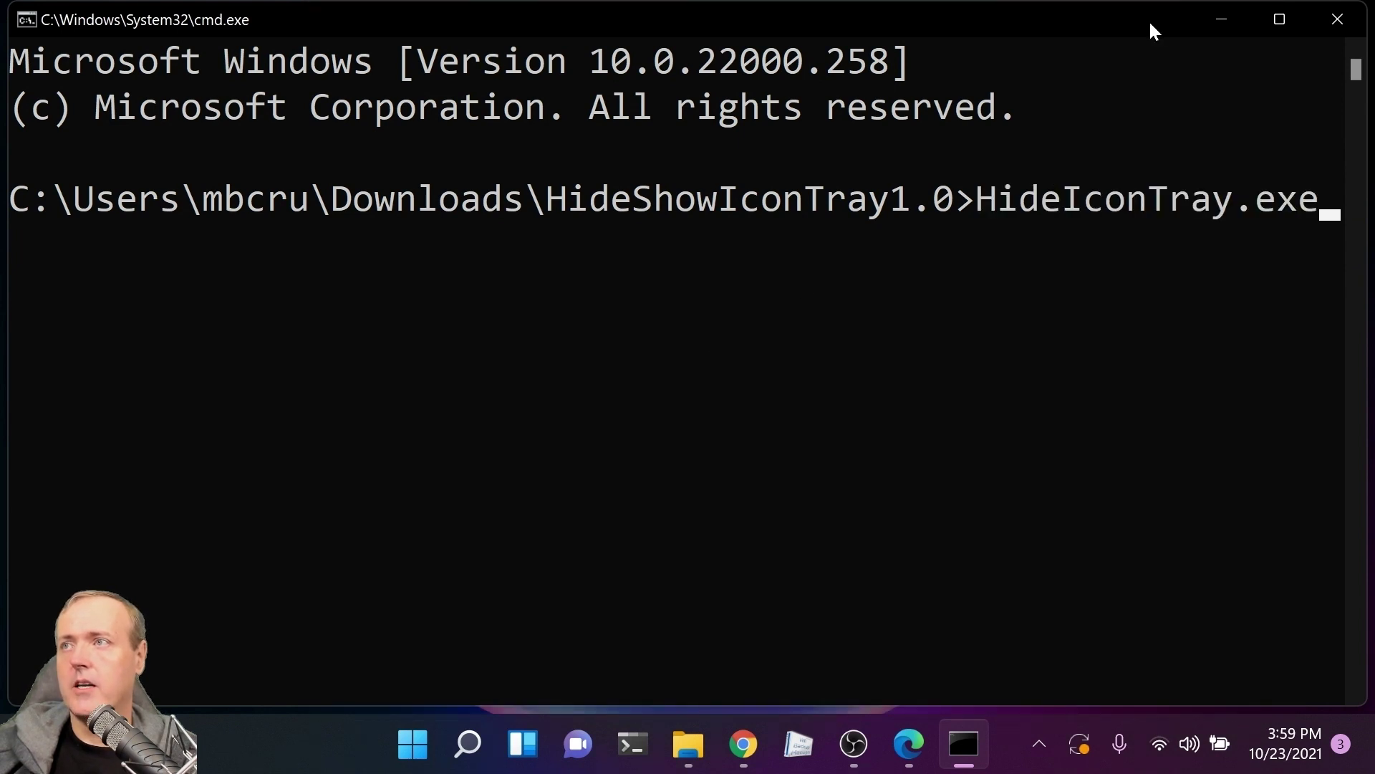
key("Return")
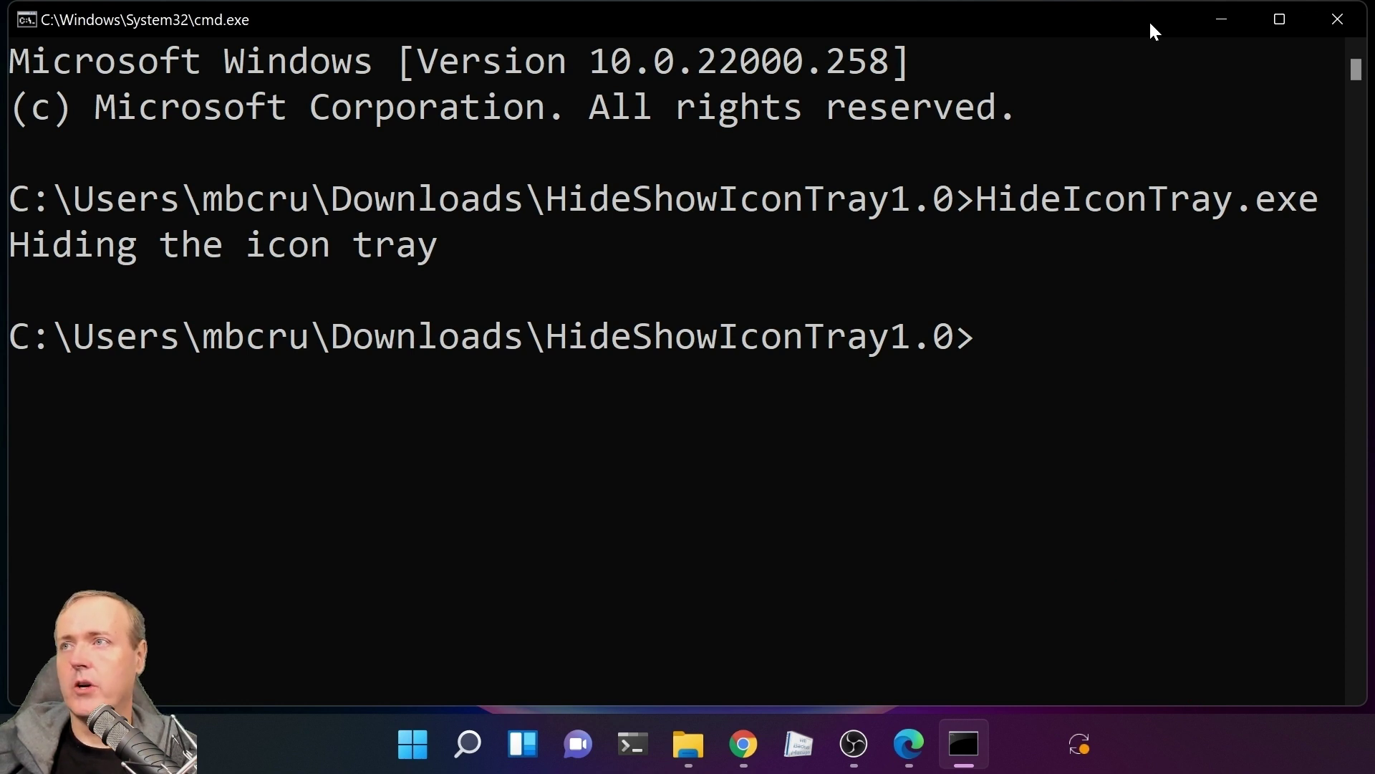
Run ShowIconTray.exe from the prompt to restore the taskbar icon tray
type("S")
key("Tab")
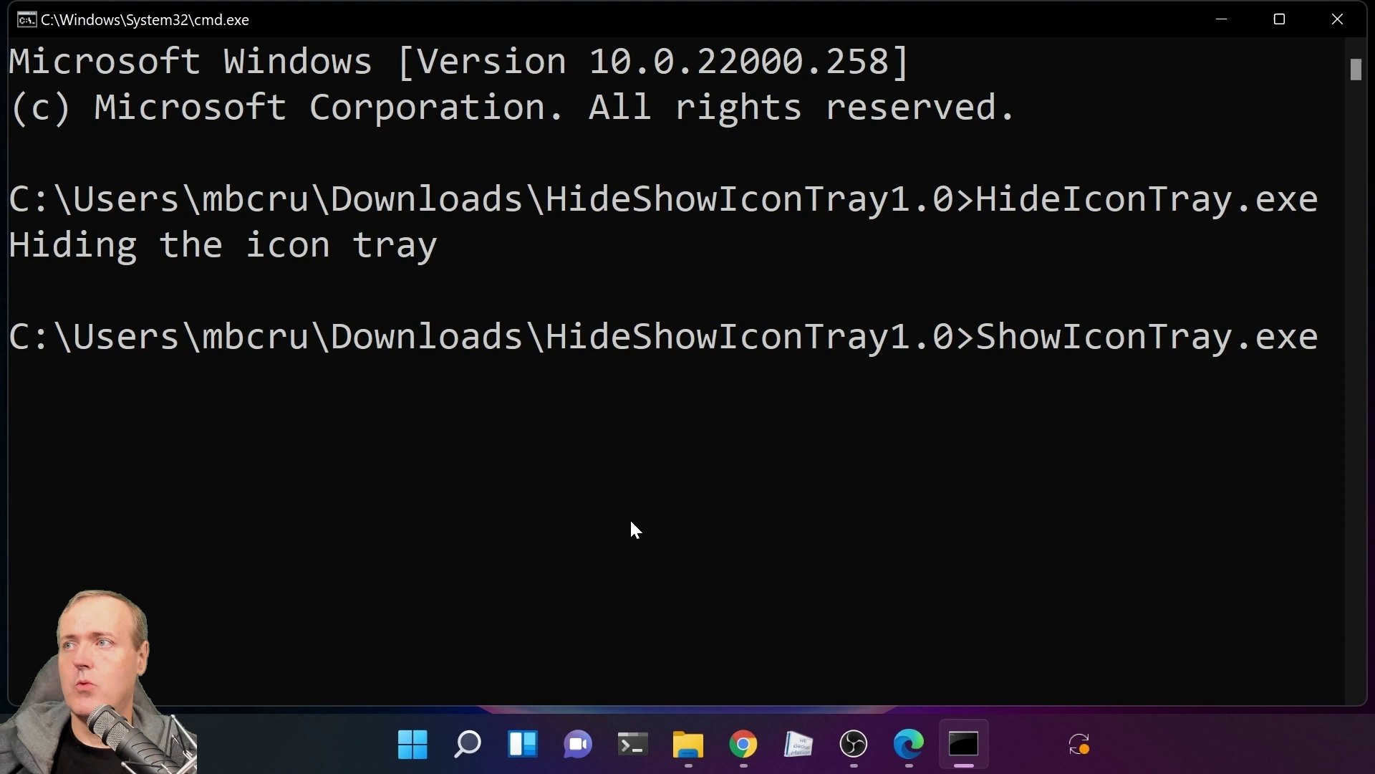
key("Return")
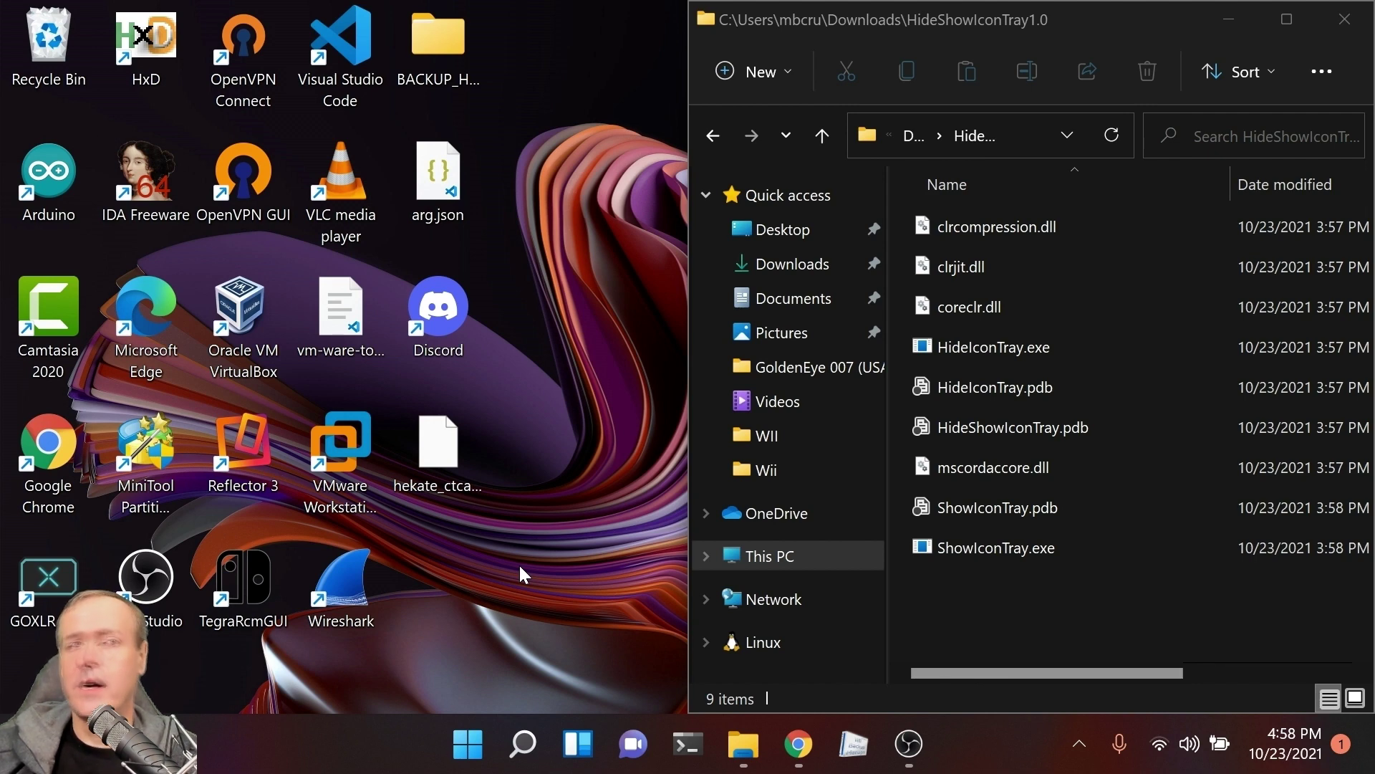
Start a new desktop shortcut and select the HideShowIconTray1.0 folder path in Explorer's address bar
right_click(520, 568)
mouse_move(674, 413)
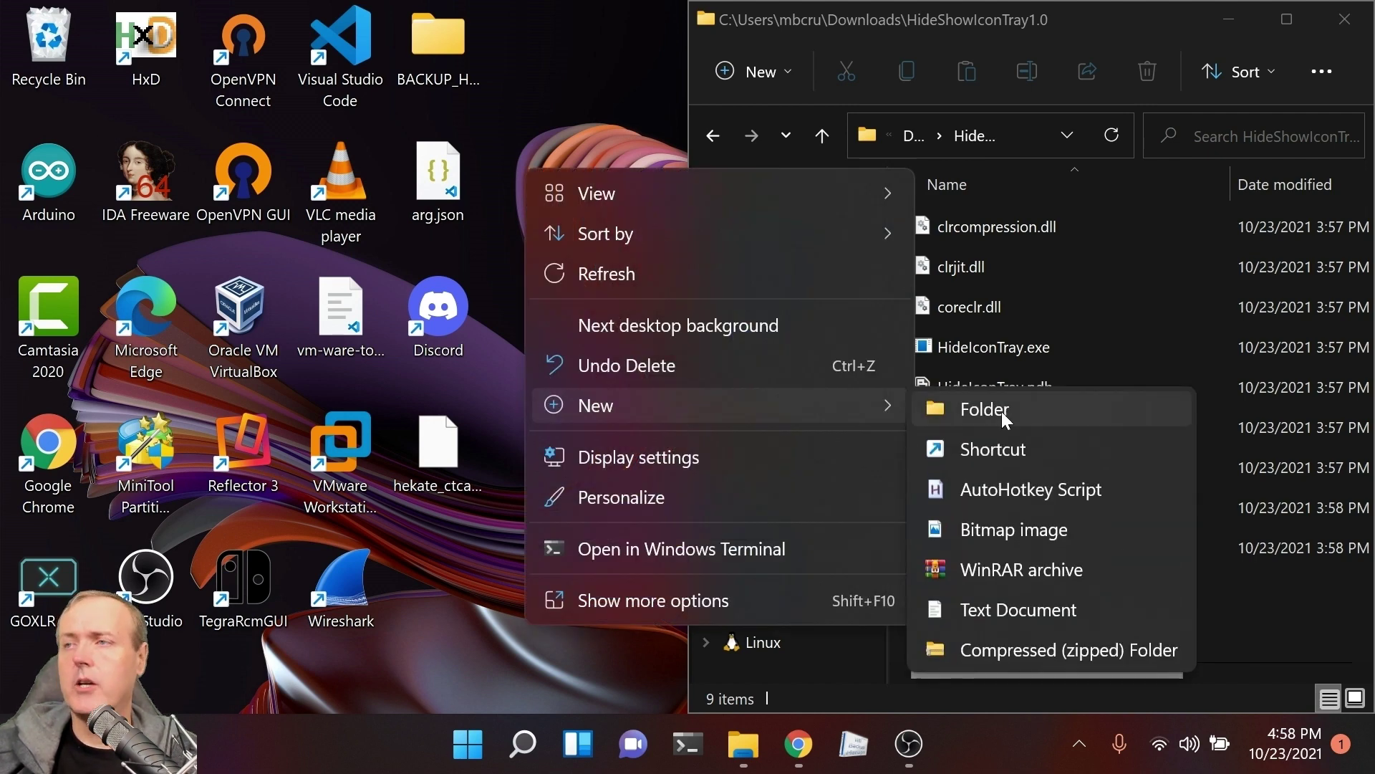
left_click(1036, 441)
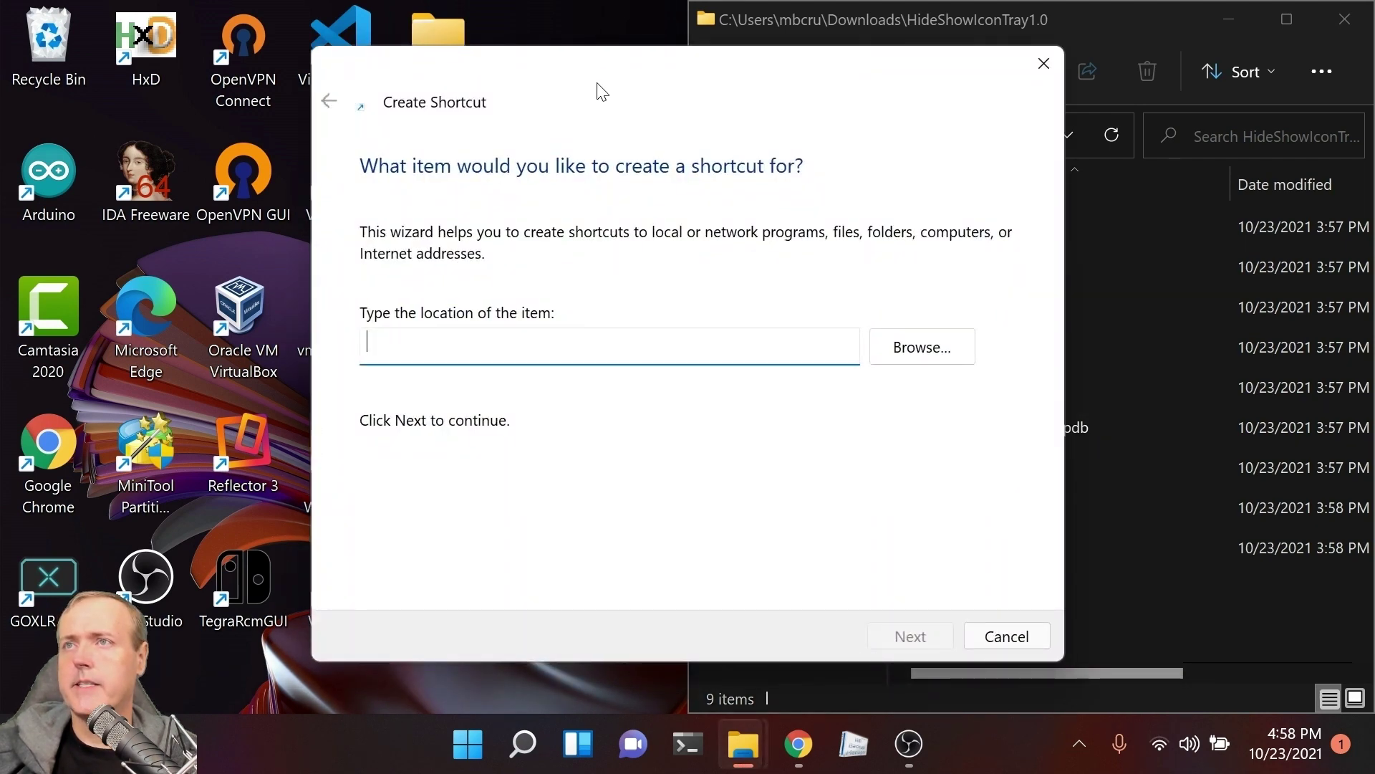
left_click_drag(600, 75, 320, 82)
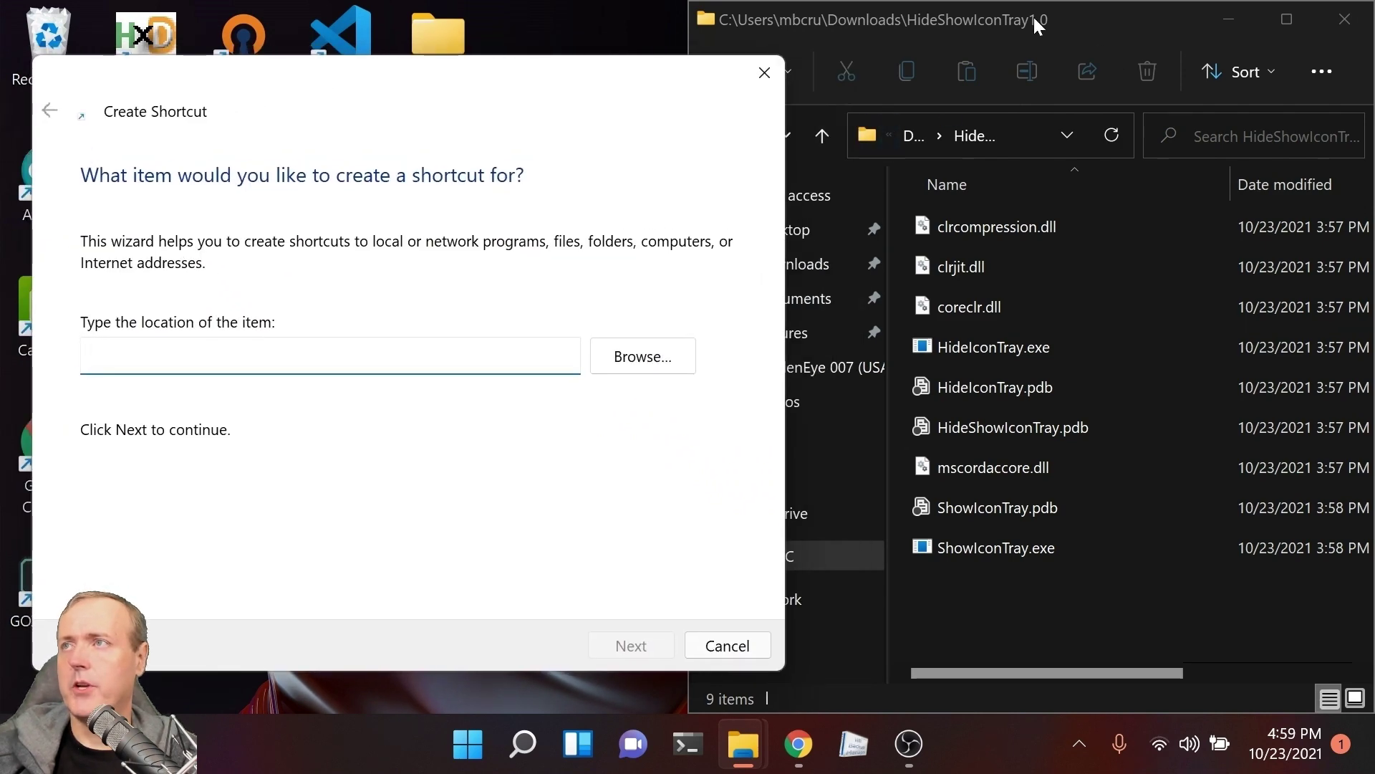
left_click(1034, 17)
left_click_drag(994, 10, 989, 15)
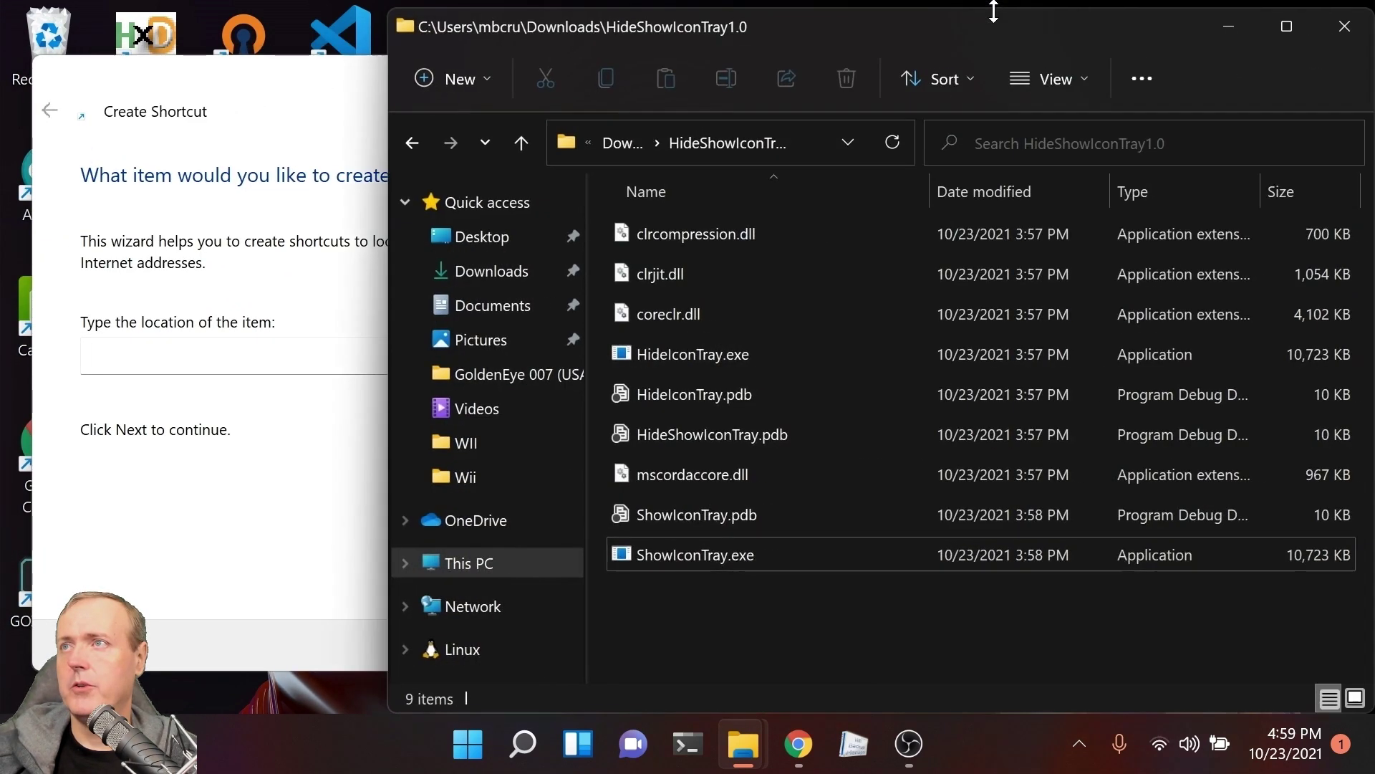
left_click(797, 146)
key("ctrl+c")
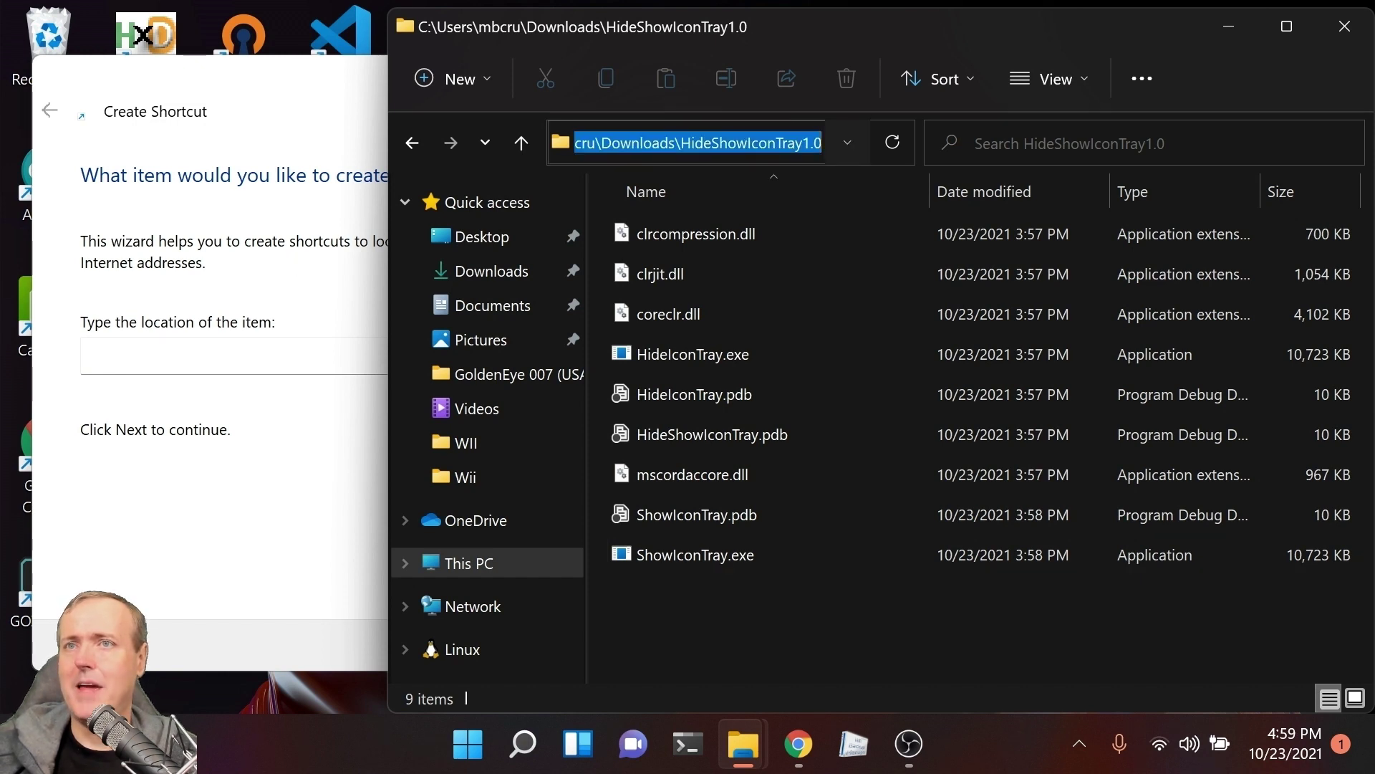
Point the shortcut at HideShowIconTray1.0\HideIconTray.exe, finish it, and run it to hide the tray
left_click(215, 358)
key("ctrl+v")
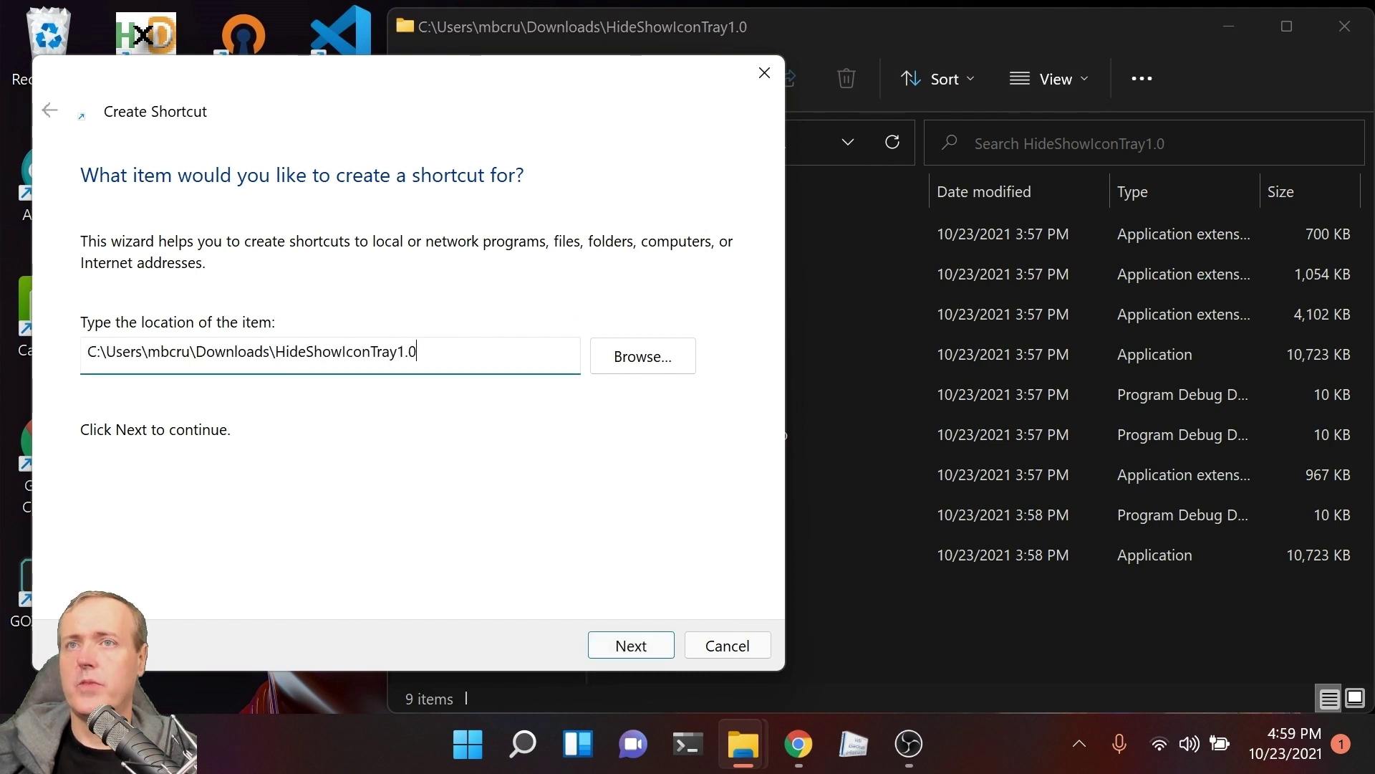
type("\\")
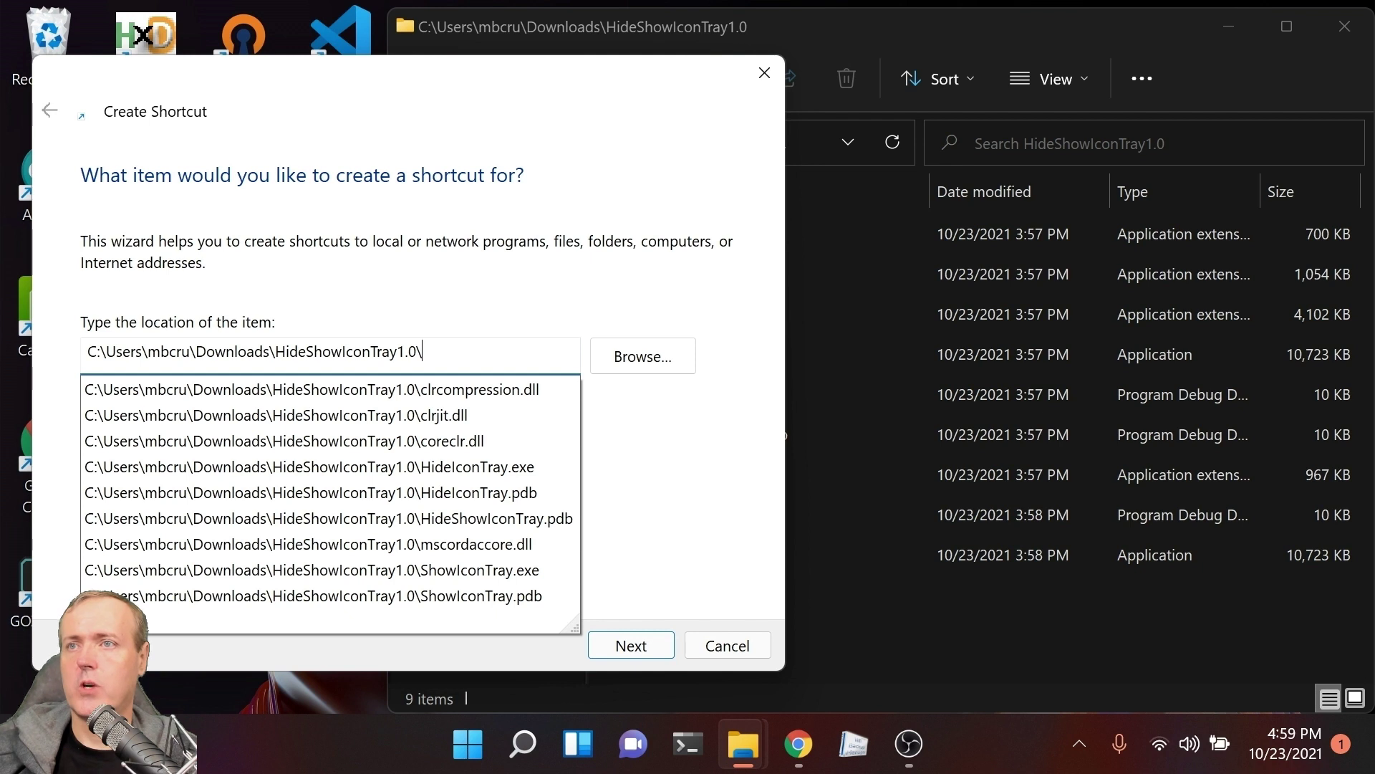
type("Hi")
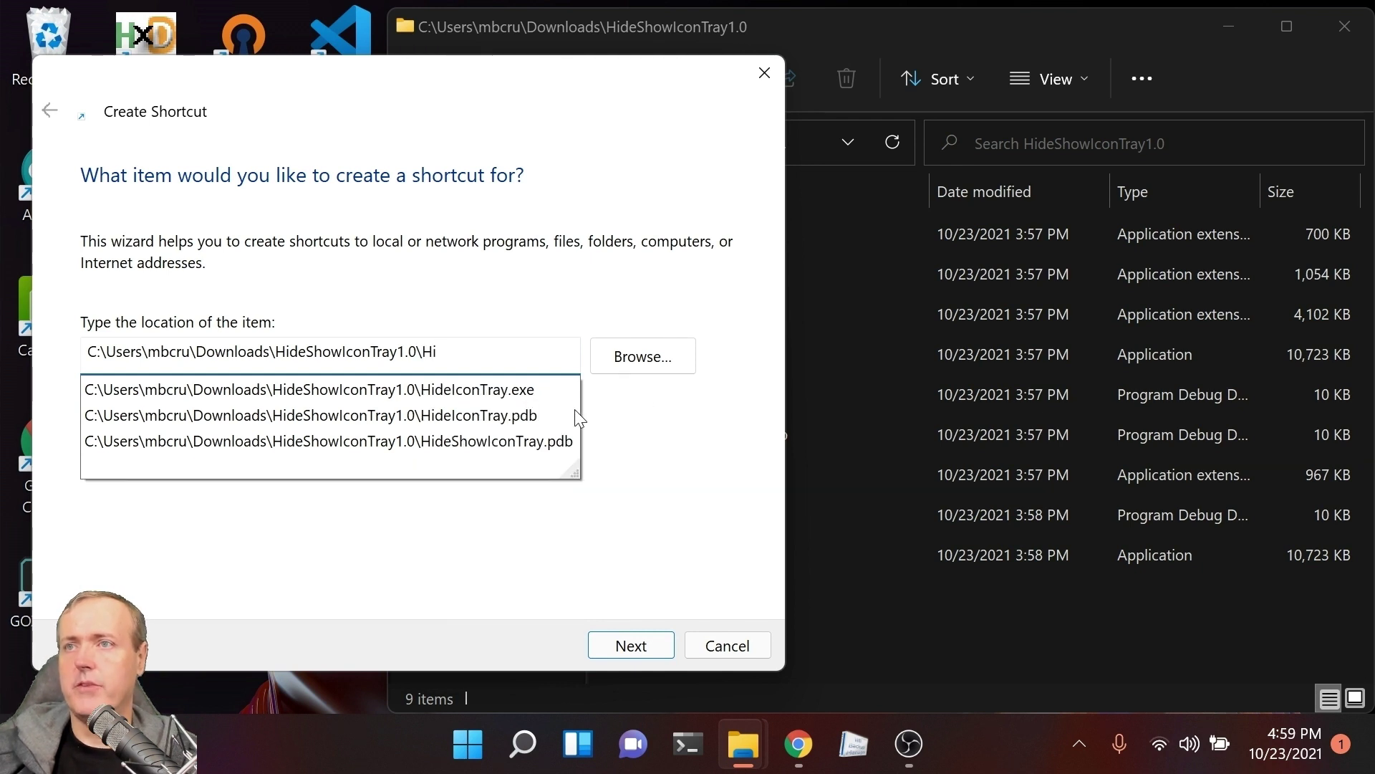
left_click(463, 396)
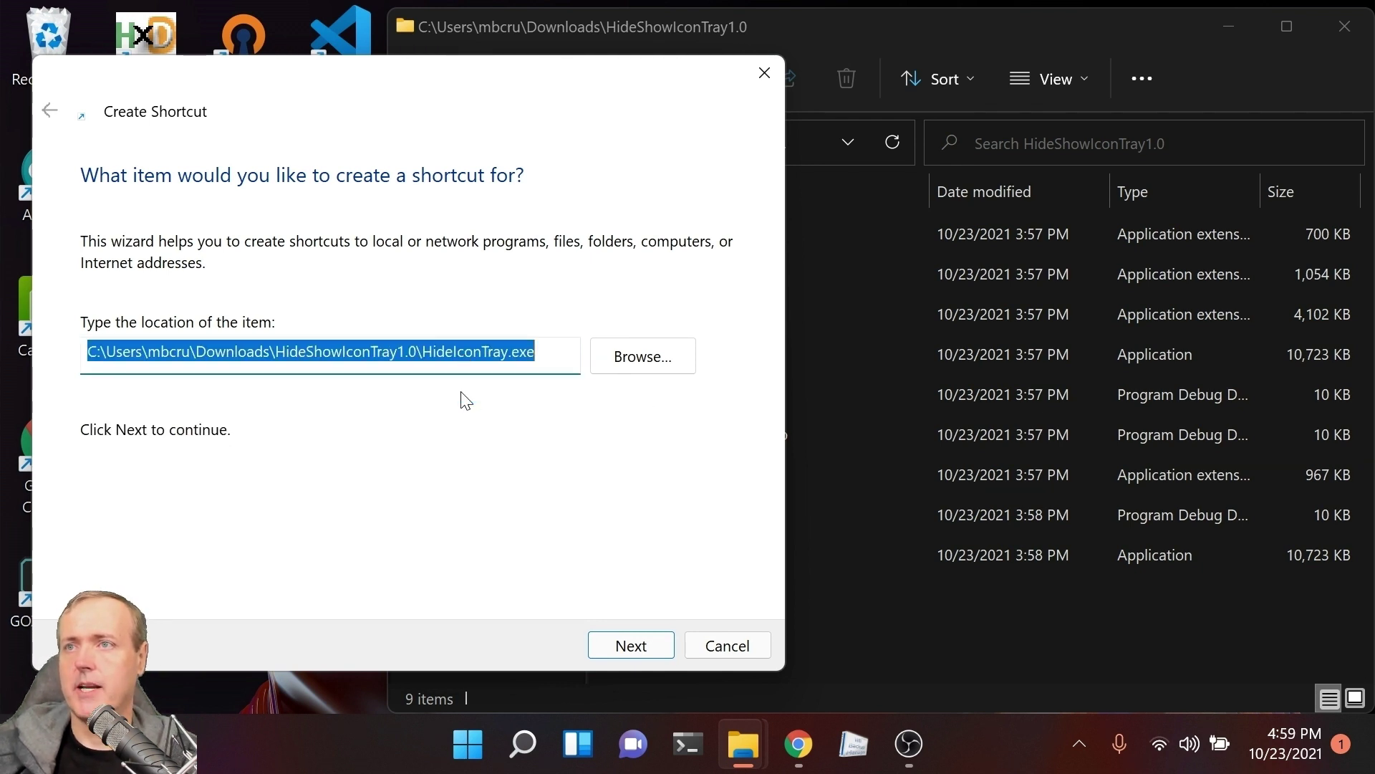
left_click(652, 646)
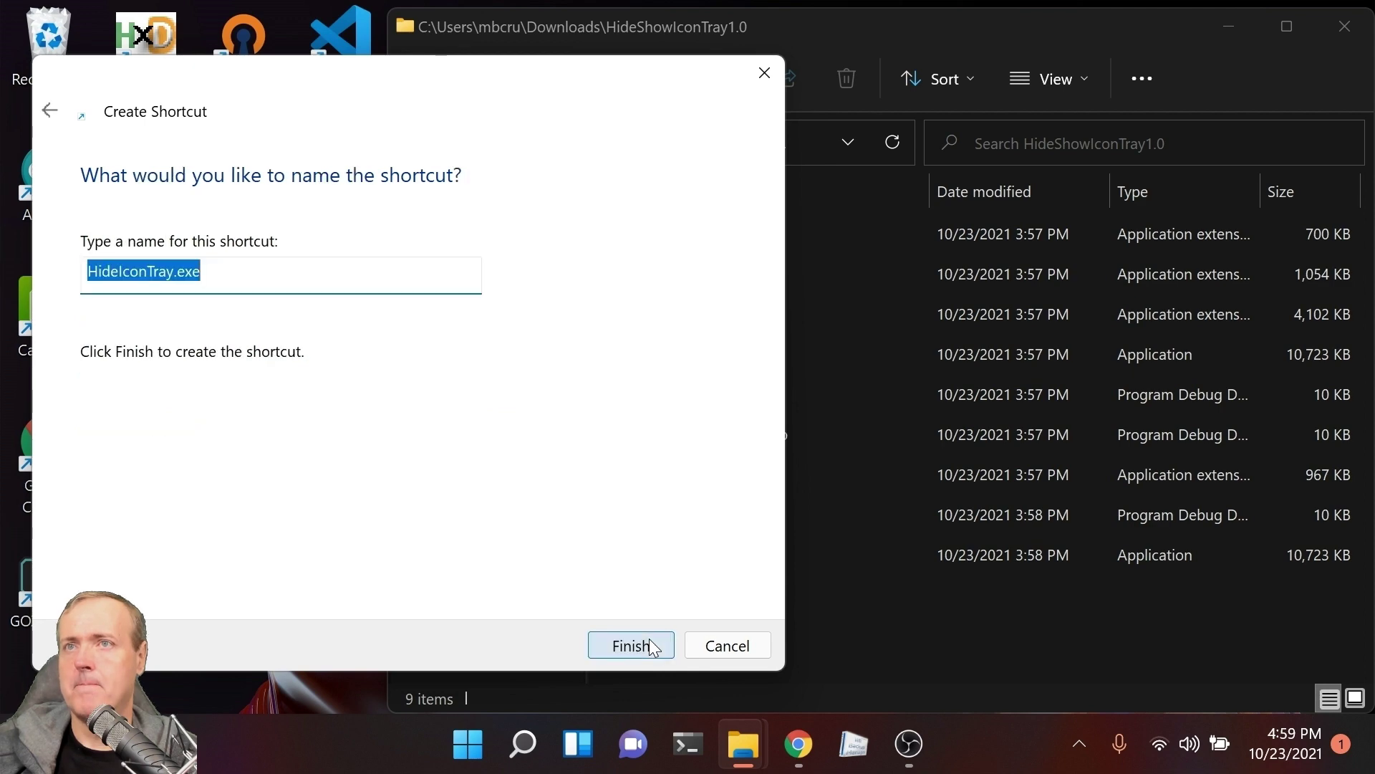
left_click(652, 645)
left_click_drag(820, 27, 1031, 27)
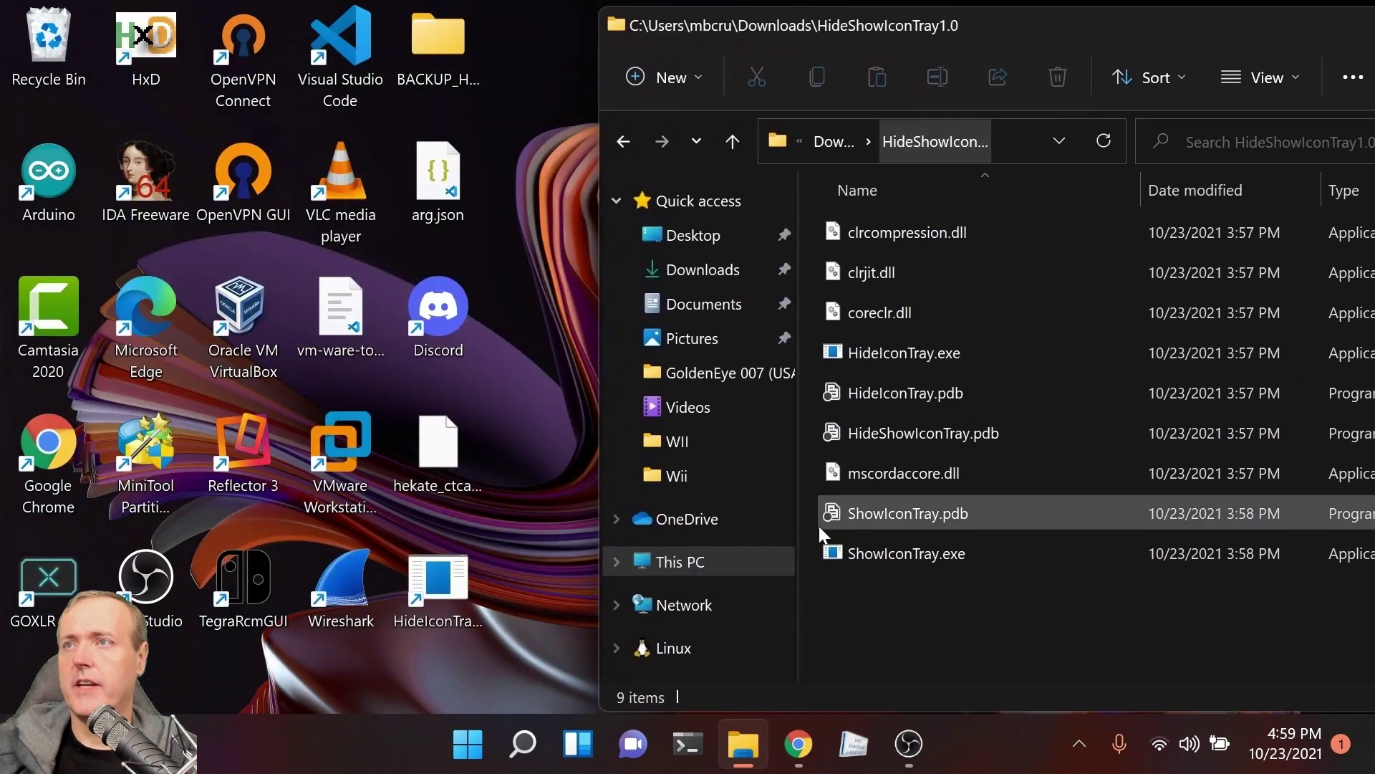
double_click(445, 566)
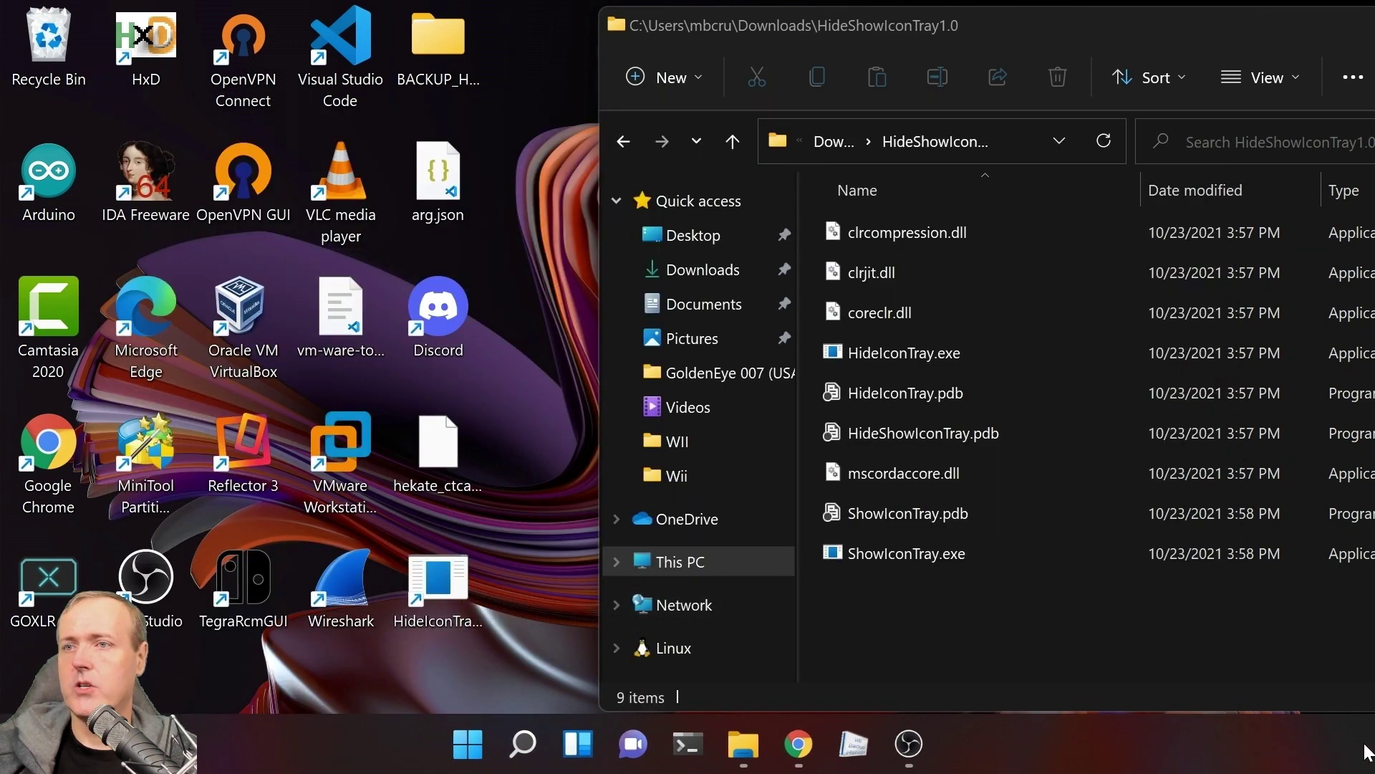
Create a desktop shortcut to the pasted HideShowIconTray1.0 folder path plus \ShowIconTray.exe
right_click(550, 43)
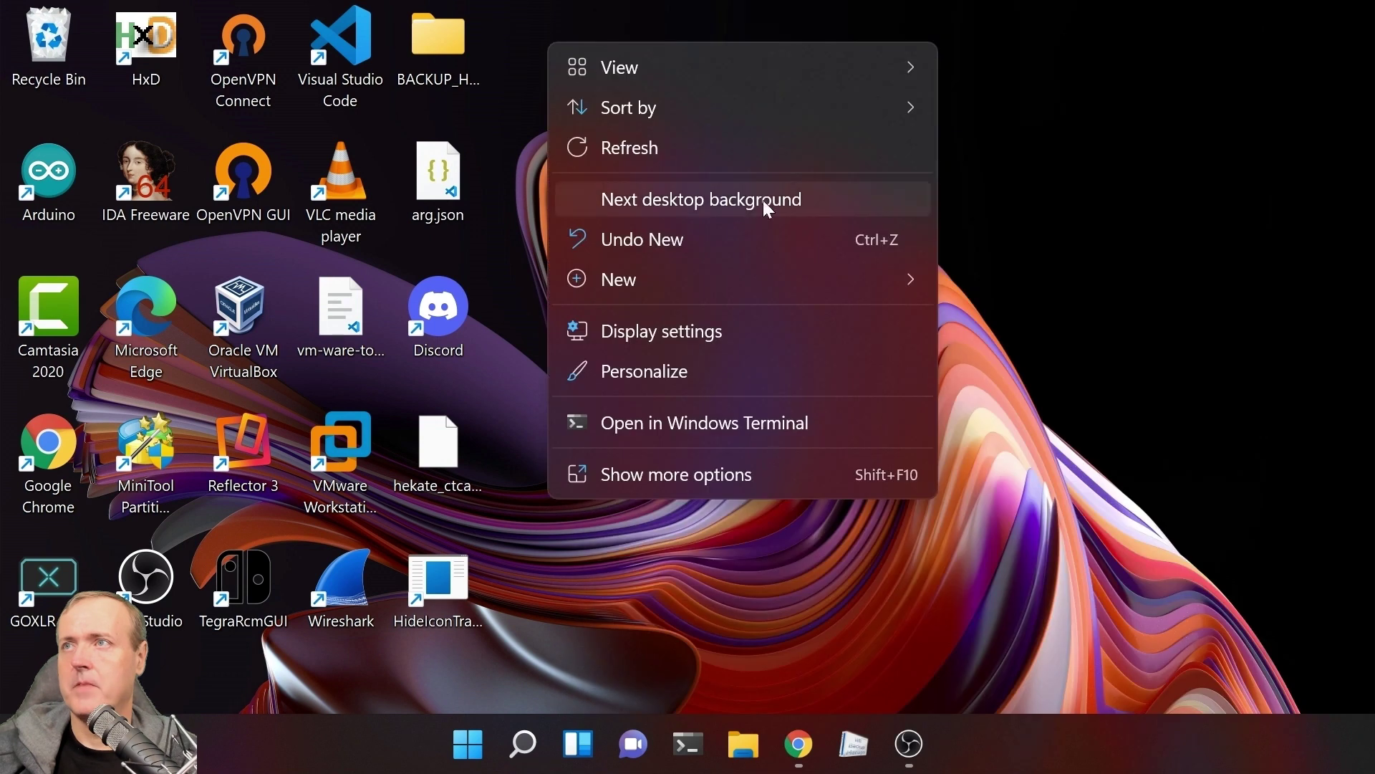
mouse_move(797, 272)
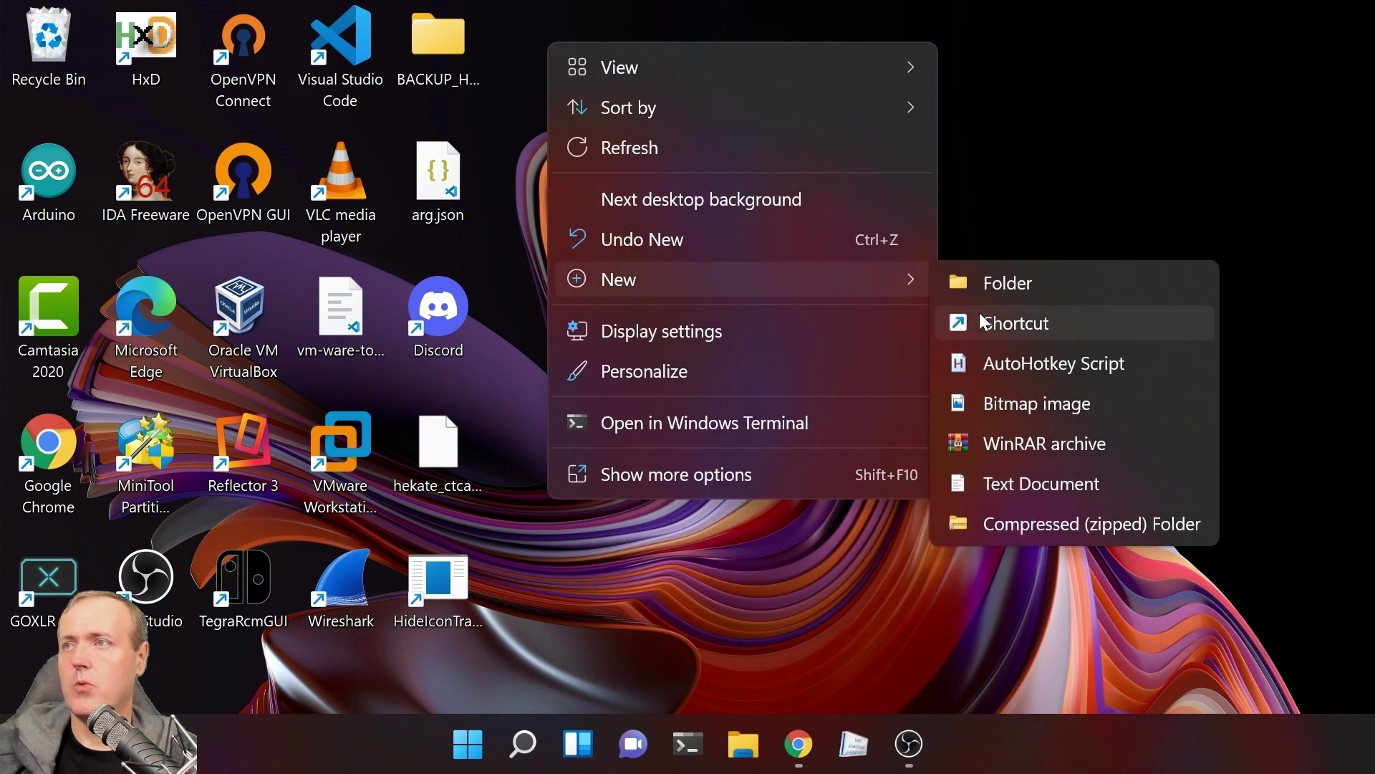
left_click(991, 328)
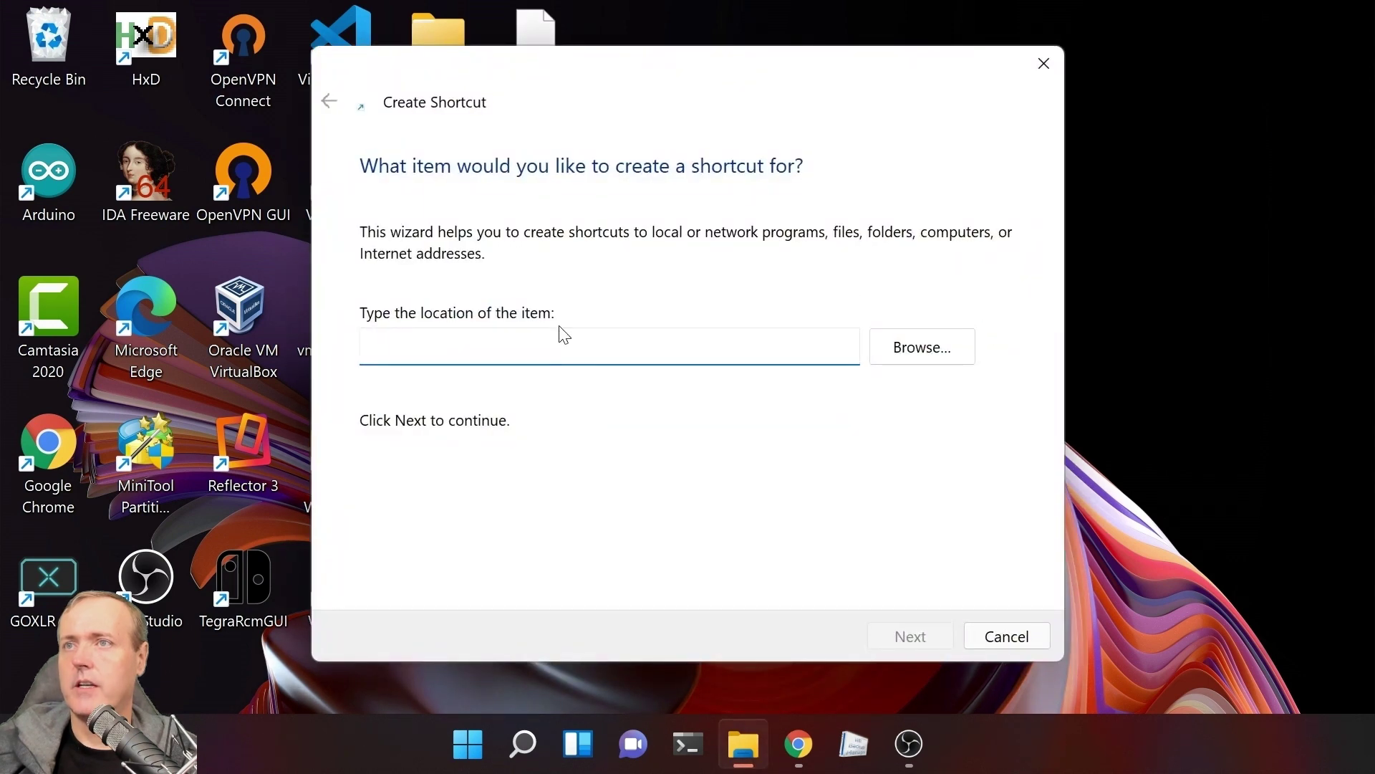
type("C:\\Users\\mbcru\\Downloads\\HideShowIconTray1.0")
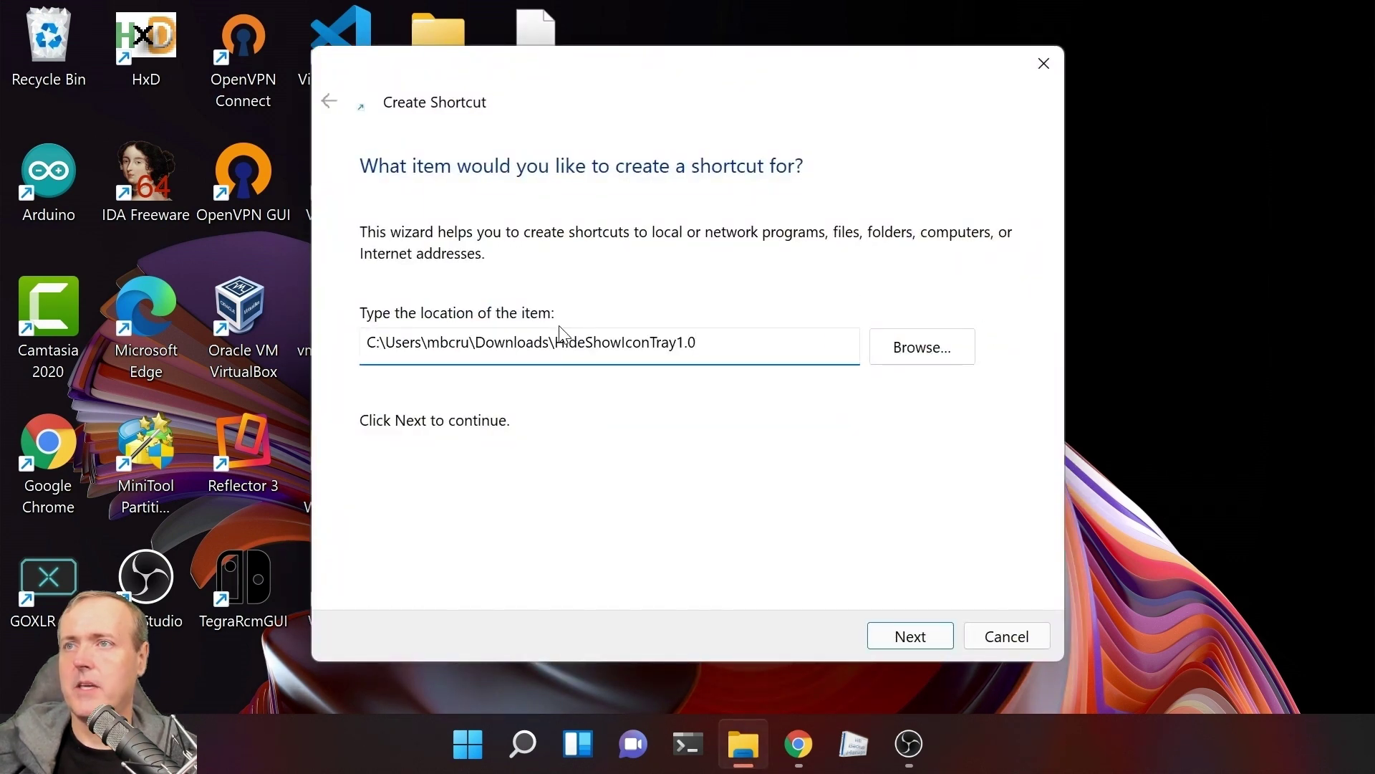
type("\\ShowIconTray.exe")
left_click(914, 637)
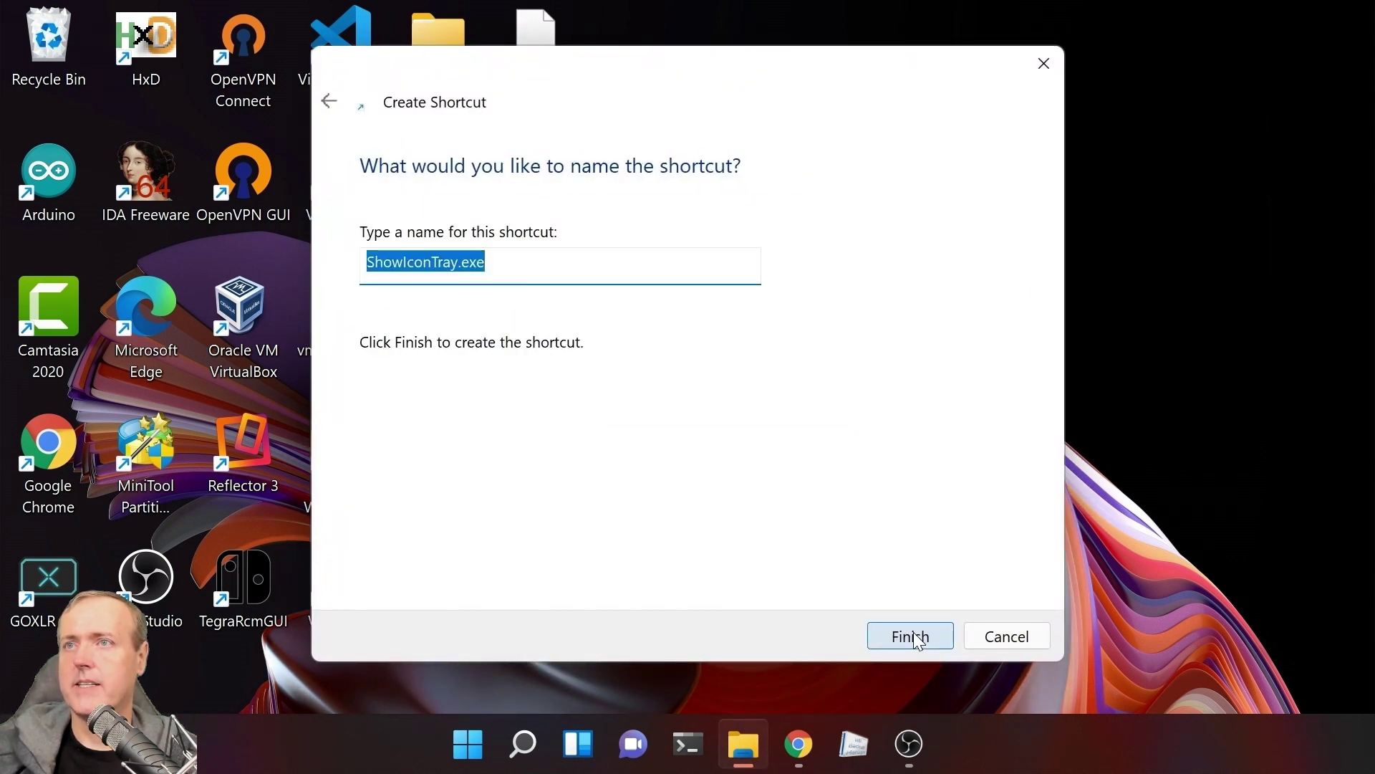
left_click(916, 637)
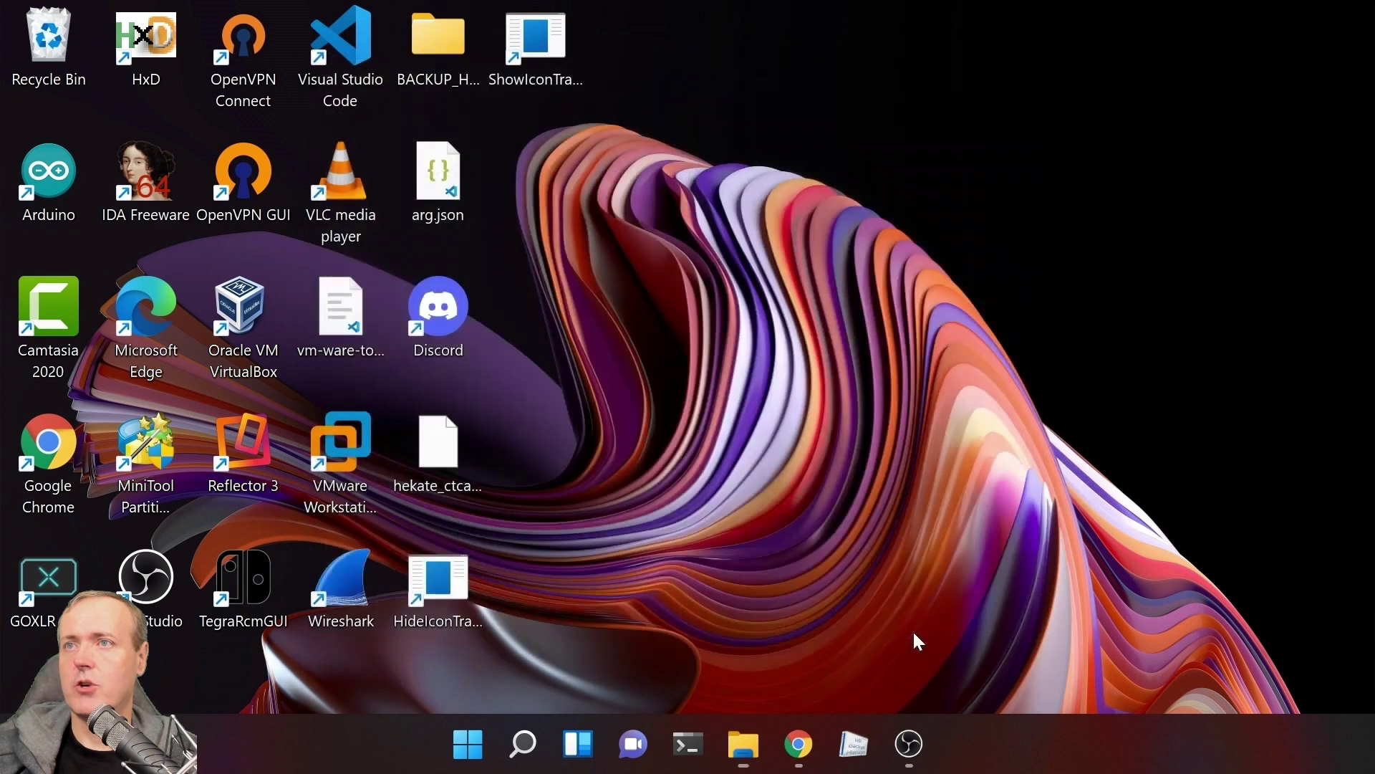
left_click(539, 28)
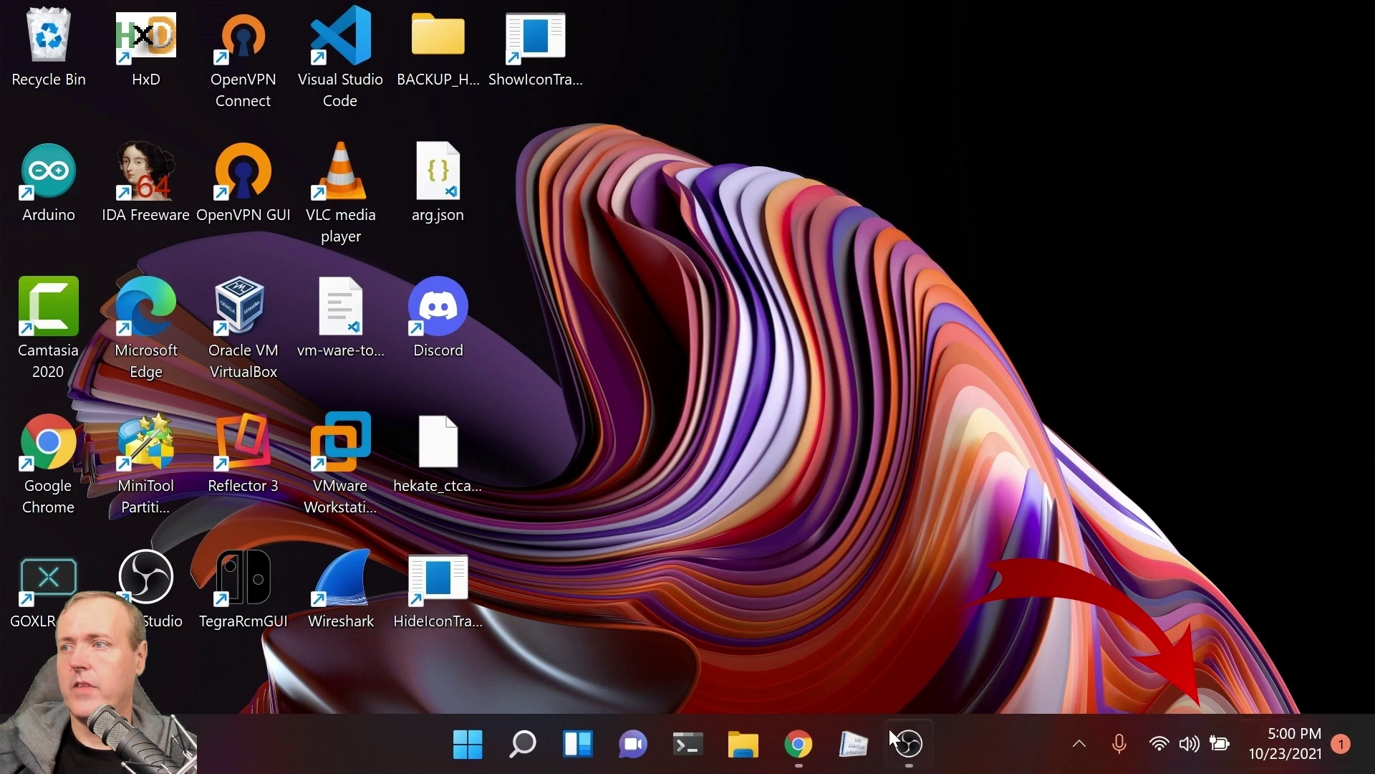
Run the HideIconTray.exe desktop shortcut to hide the clock and tray, then deselect it
double_click(445, 579)
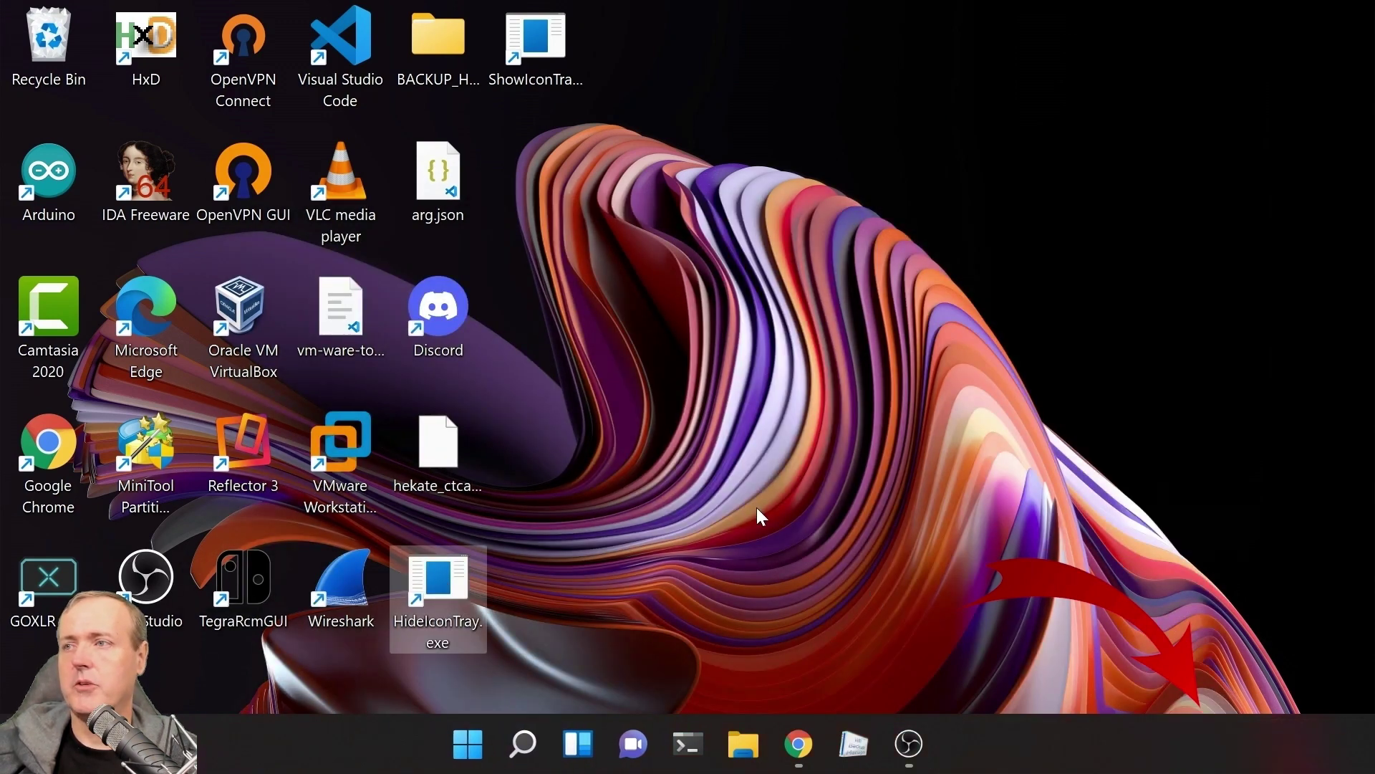
left_click(759, 218)
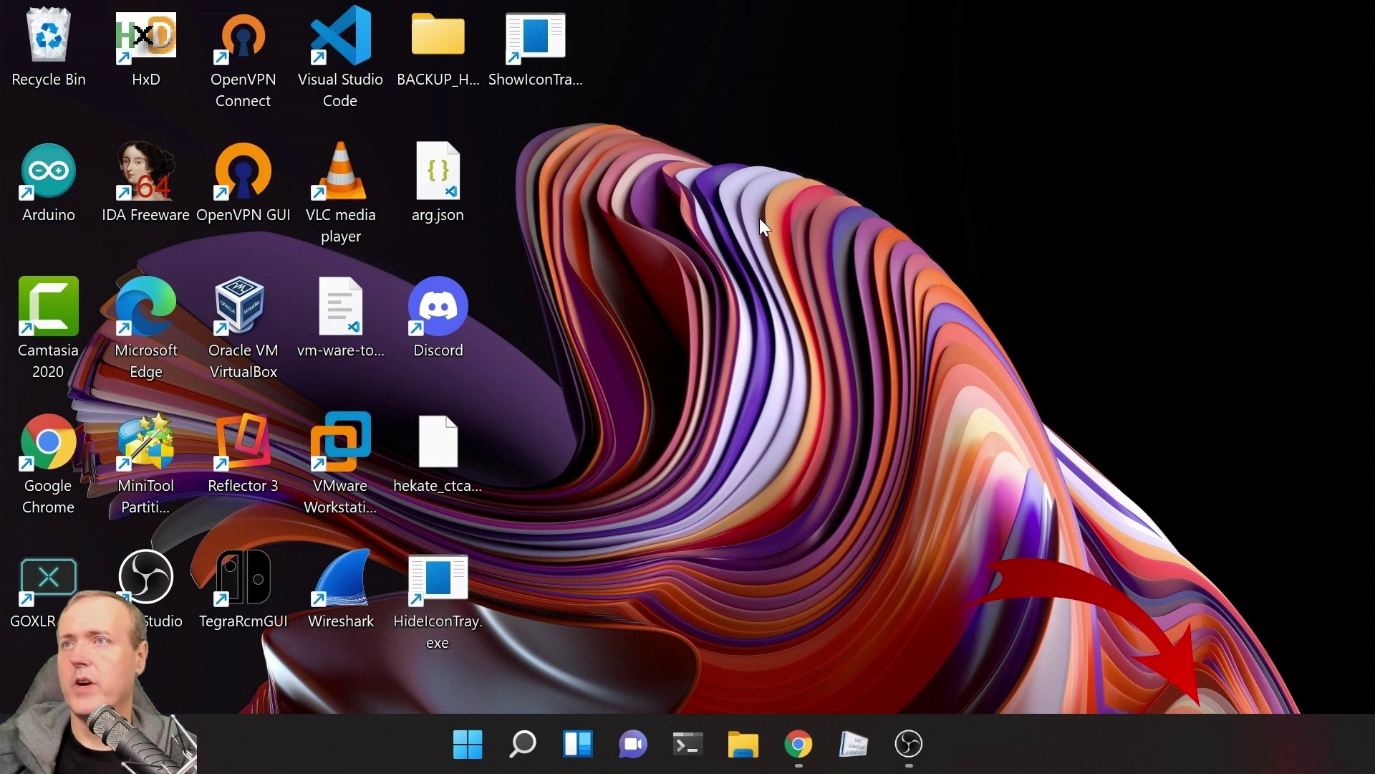